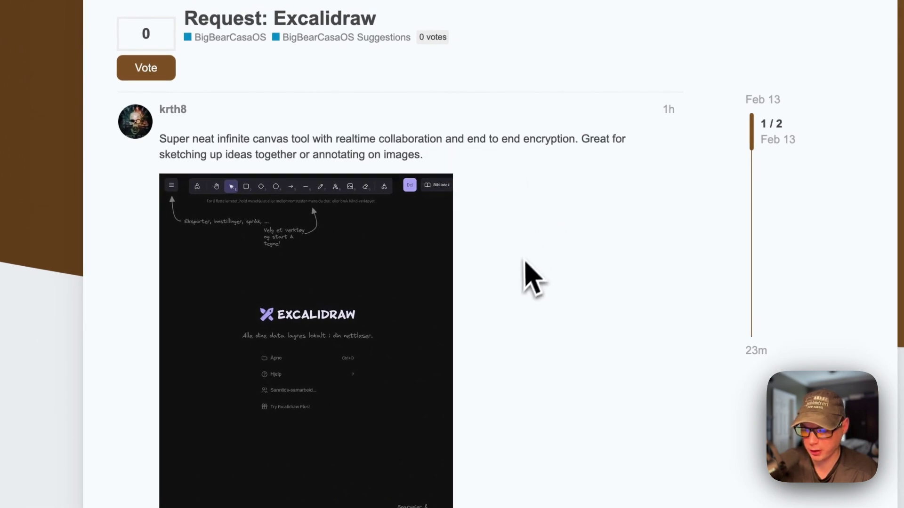
Scroll down the 'Request: Excalidraw' post and follow its GitHub excalidraw link card.
{"action": "scroll", "coordinate": [490, 375], "scroll_direction": "down", "scroll_amount": 10}
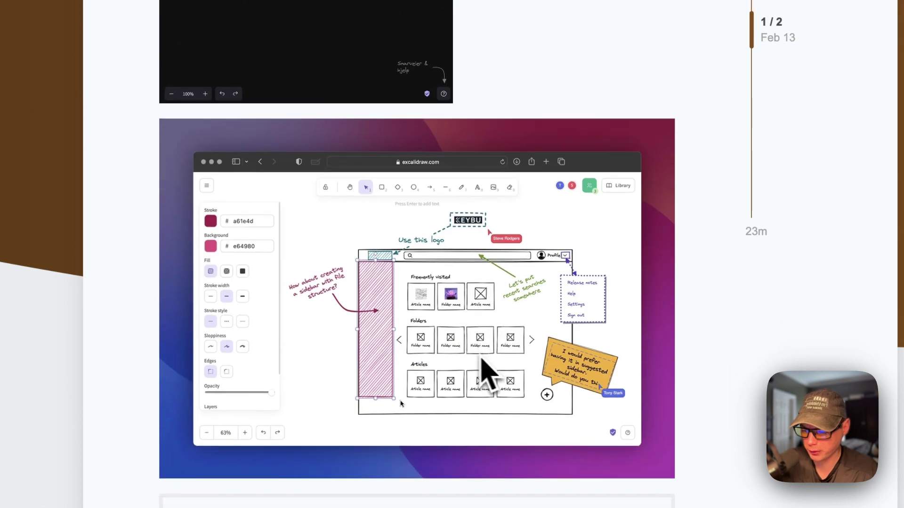
{"action": "scroll", "coordinate": [501, 363], "scroll_direction": "down", "scroll_amount": 2}
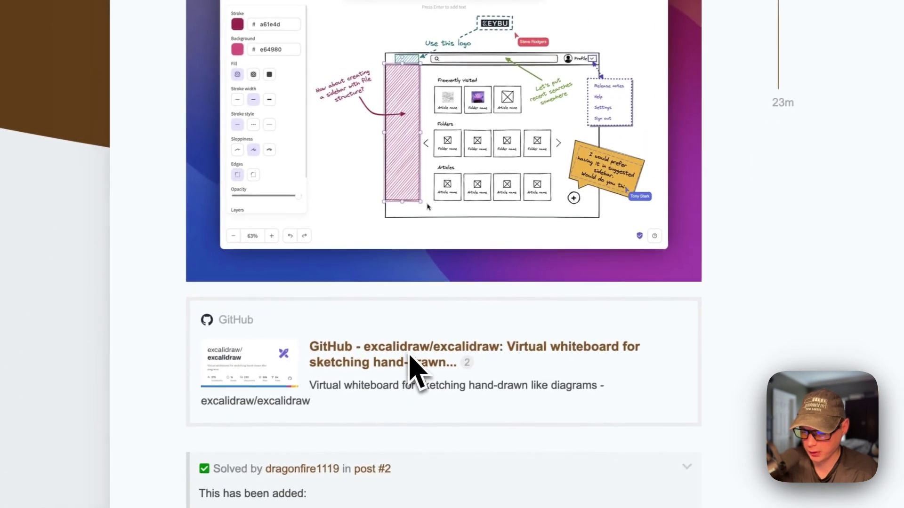
{"action": "left_click", "coordinate": [406, 361]}
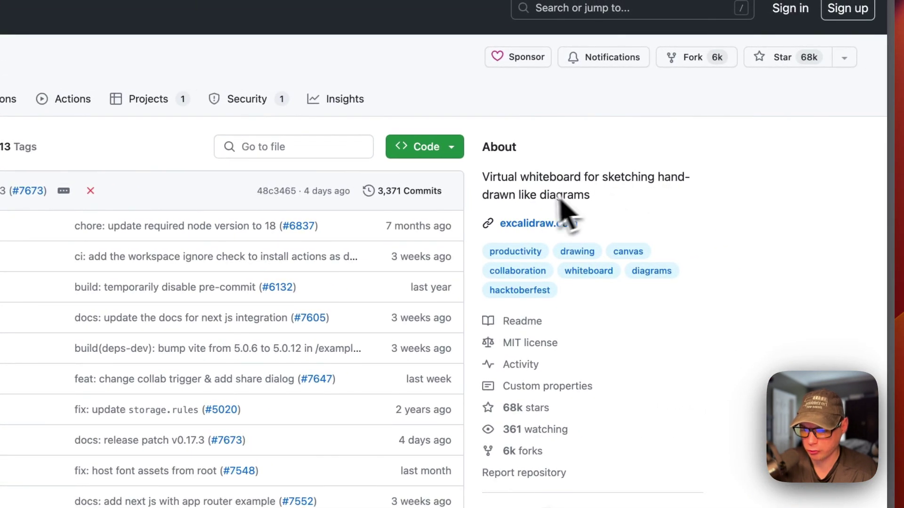
Scroll through the excalidraw README's screenshot, Features and Quick start sections.
{"action": "scroll", "coordinate": [527, 233], "scroll_direction": "down", "scroll_amount": 15}
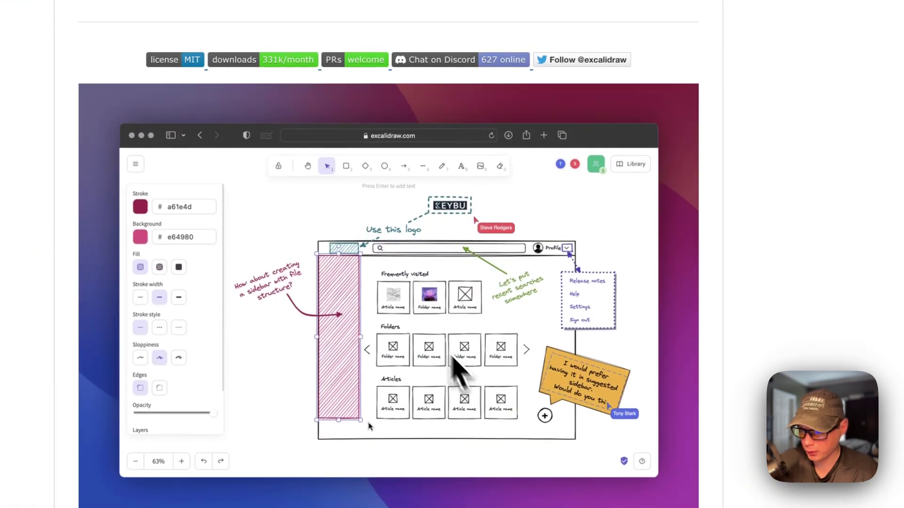
{"action": "scroll", "coordinate": [440, 340], "scroll_direction": "up", "scroll_amount": 3}
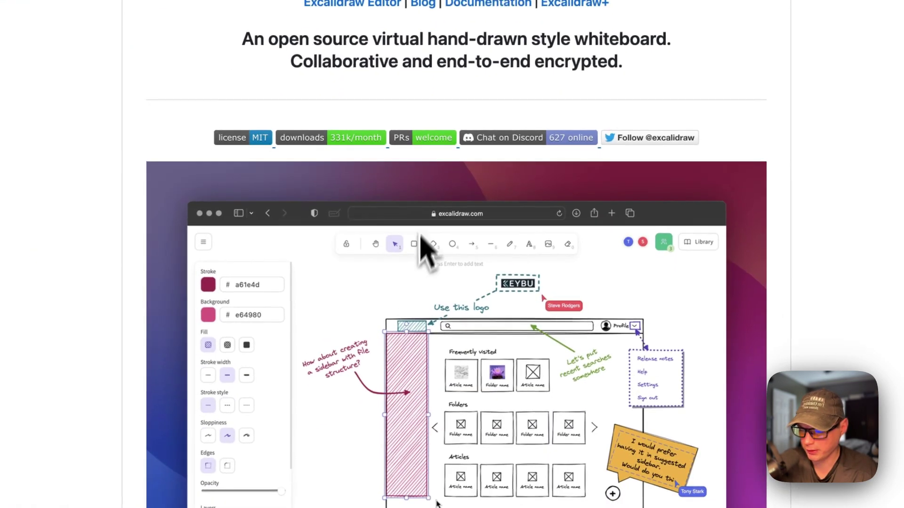
{"action": "scroll", "coordinate": [413, 257], "scroll_direction": "down", "scroll_amount": 10}
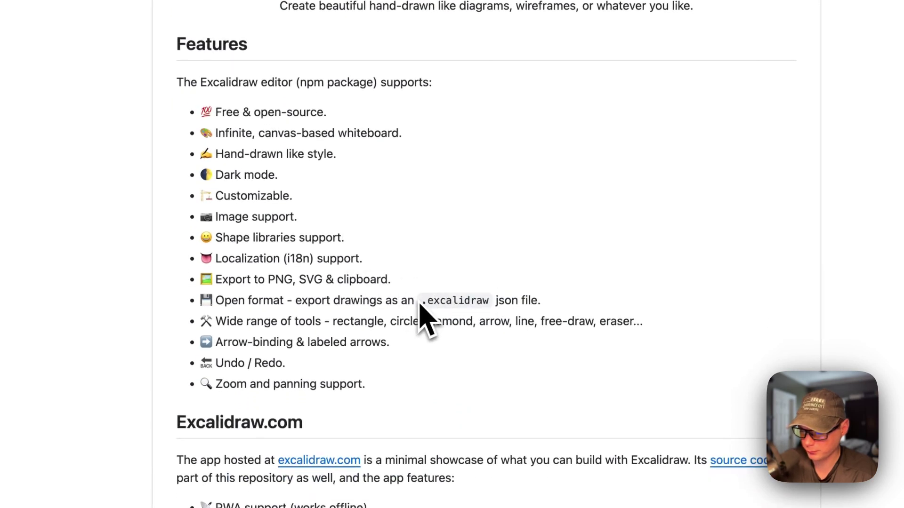
{"action": "scroll", "coordinate": [429, 292], "scroll_direction": "down", "scroll_amount": 10}
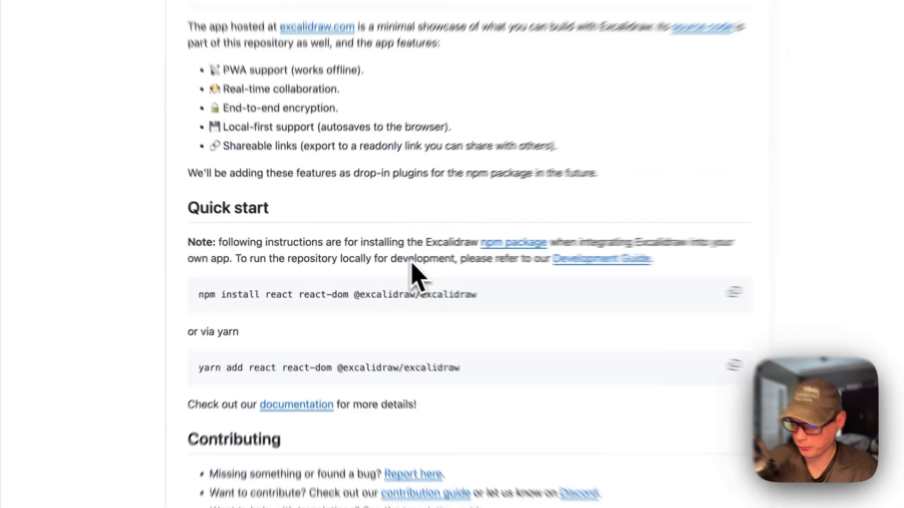
{"action": "scroll", "coordinate": [417, 273], "scroll_direction": "up", "scroll_amount": 20}
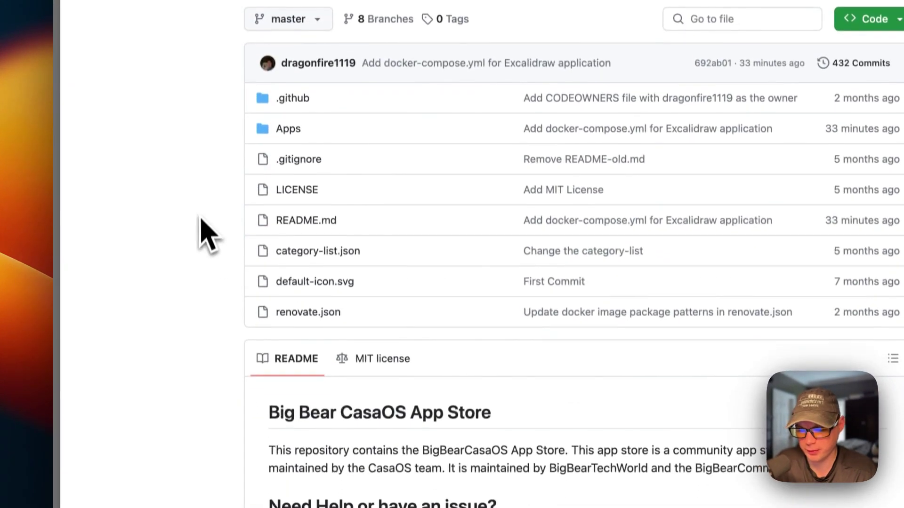
Confirm Excalidraw is in the README's Apps table, then copy the App Store URL.
{"action": "scroll", "coordinate": [202, 224], "scroll_direction": "down", "scroll_amount": 1}
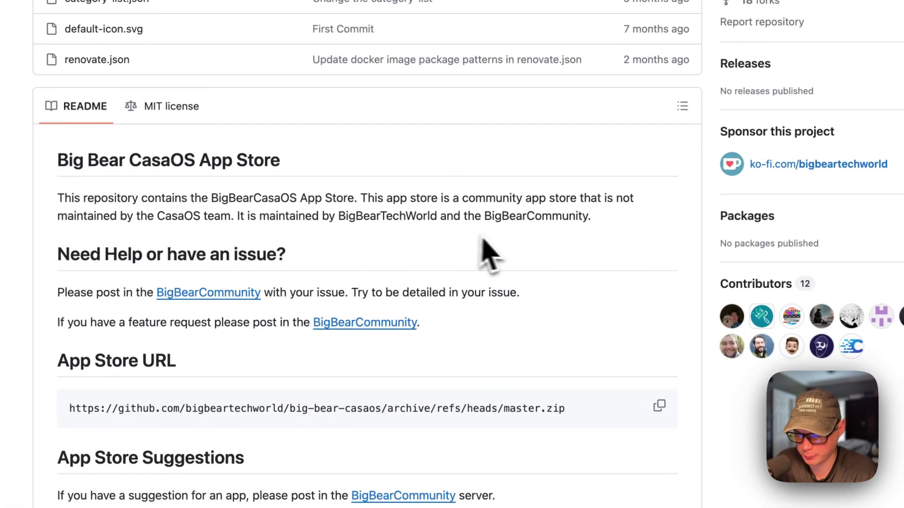
{"action": "scroll", "coordinate": [461, 332], "scroll_direction": "down", "scroll_amount": 20}
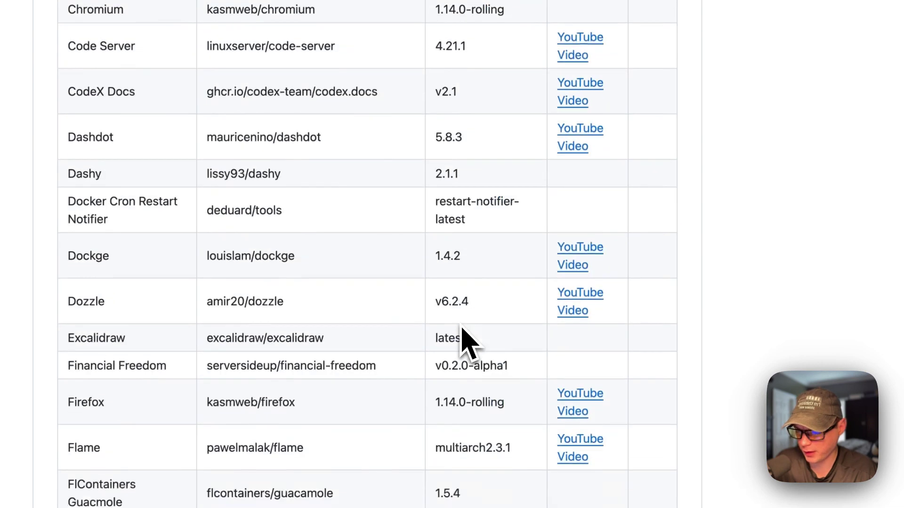
{"action": "scroll", "coordinate": [461, 330], "scroll_direction": "down", "scroll_amount": 20}
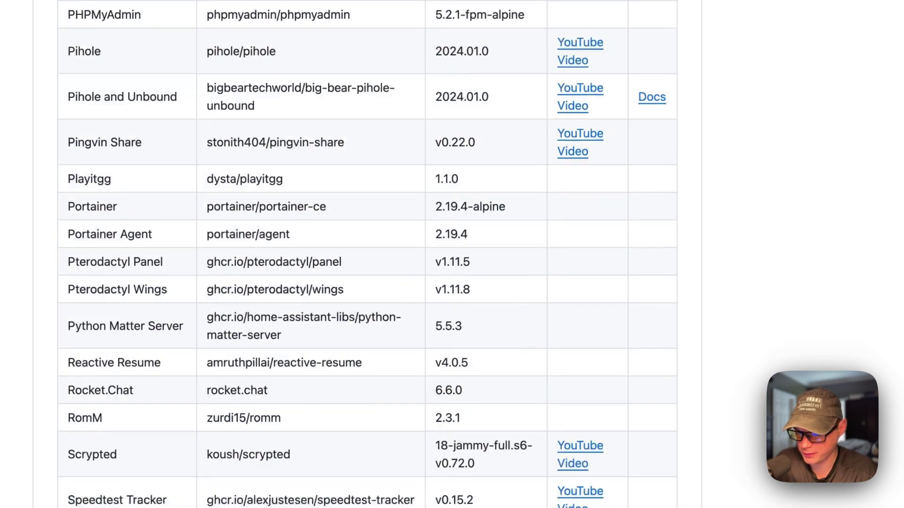
{"action": "scroll", "coordinate": [464, 343], "scroll_direction": "down", "scroll_amount": 20}
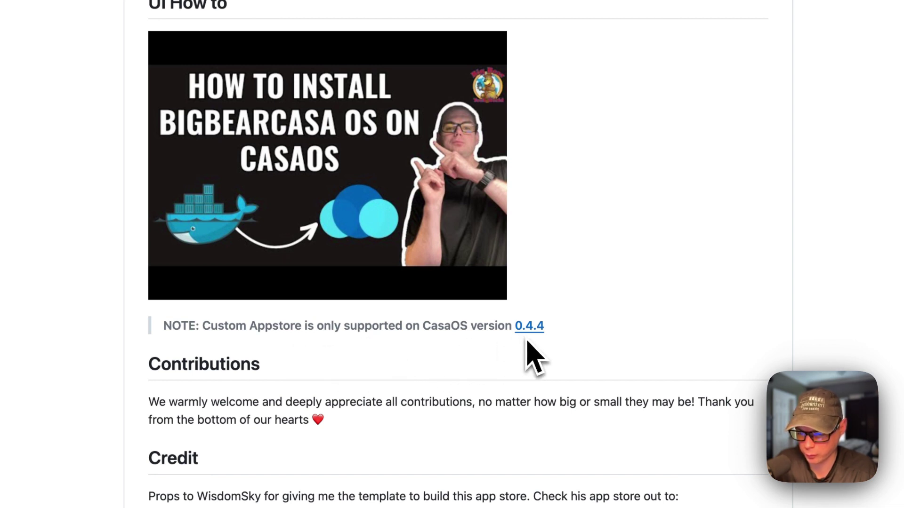
{"action": "scroll", "coordinate": [478, 232], "scroll_direction": "up", "scroll_amount": 15}
{"action": "scroll", "coordinate": [484, 232], "scroll_direction": "down", "scroll_amount": 2}
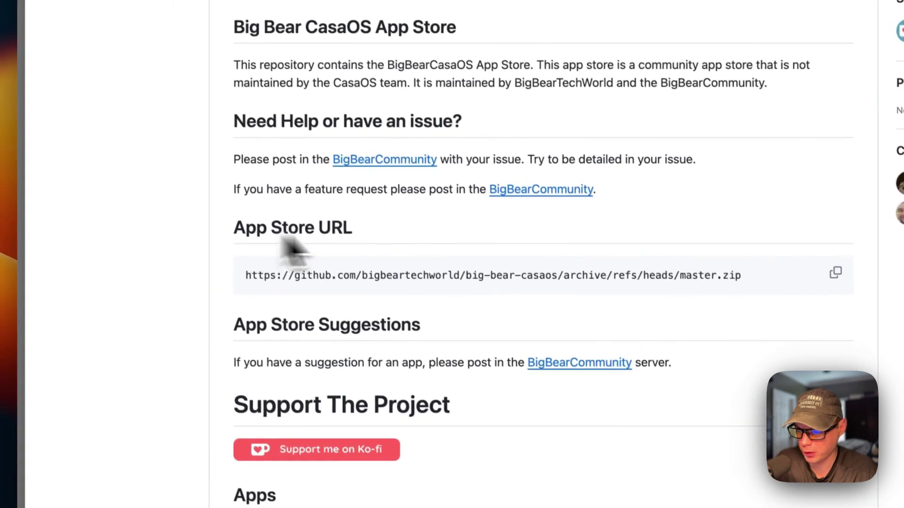
{"action": "left_click", "coordinate": [806, 237]}
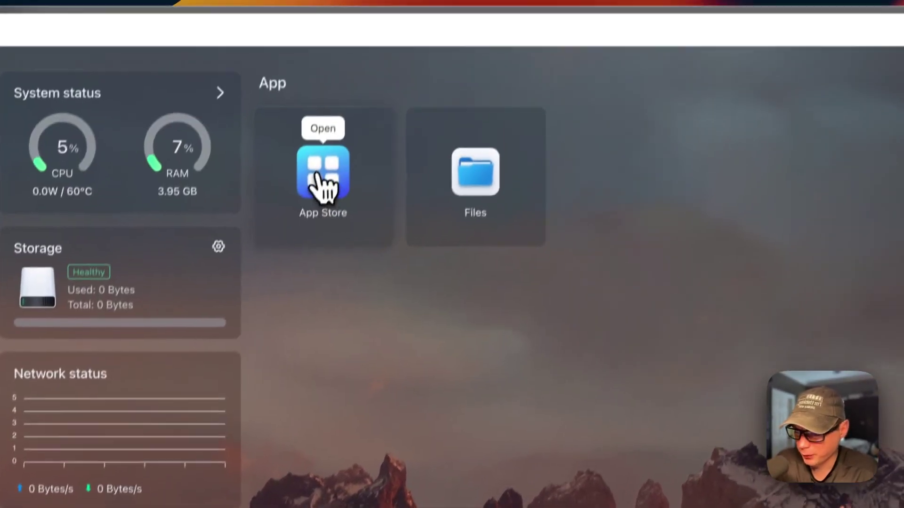
Paste the copied big-bear-casaos URL into the App Store's More apps field and add it.
{"action": "left_click", "coordinate": [316, 174]}
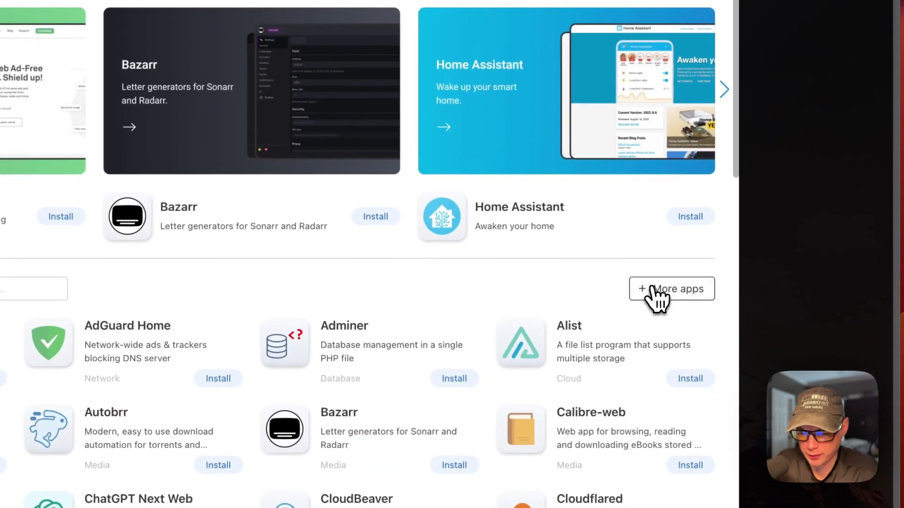
{"action": "left_click", "coordinate": [695, 313]}
{"action": "key", "text": "super+v"}
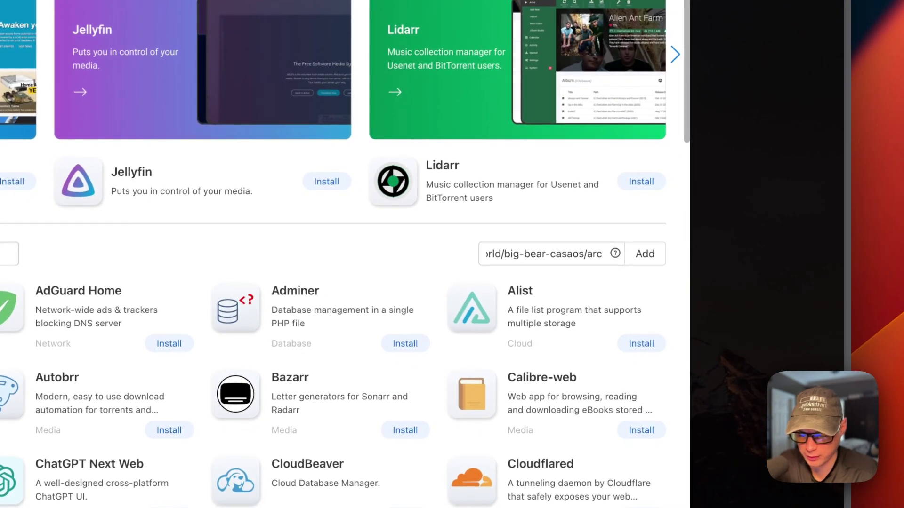
{"action": "left_click", "coordinate": [642, 257]}
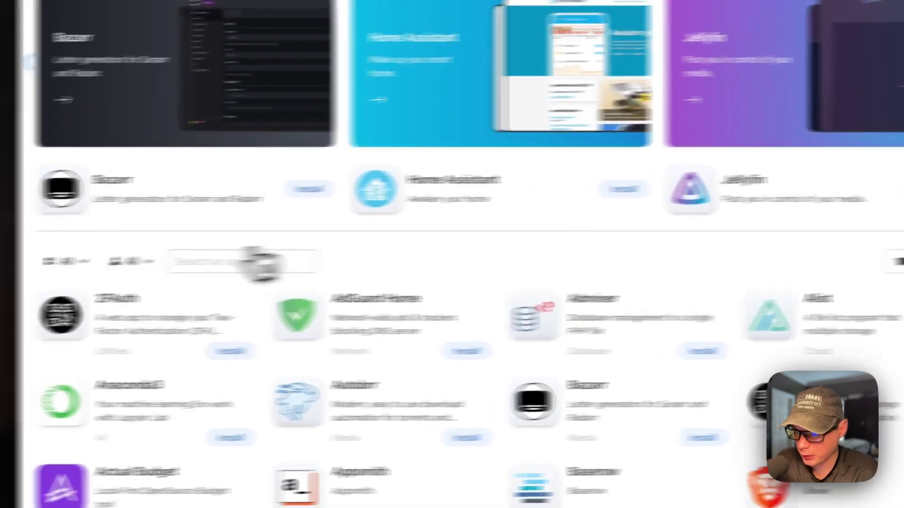
Reload the dashboard and filter the App Store to the BigBearCasaOS category.
{"action": "left_click", "coordinate": [62, 258]}
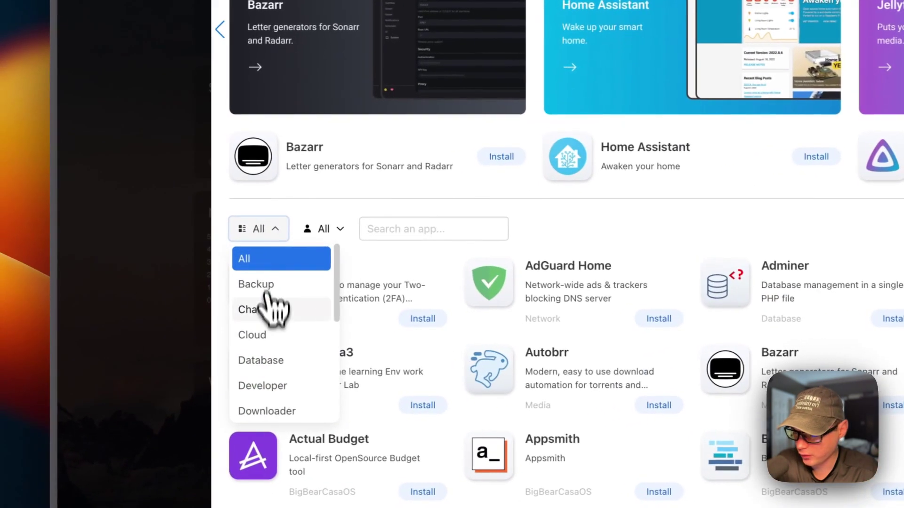
{"action": "key", "text": "super+r"}
{"action": "left_click", "coordinate": [509, 142]}
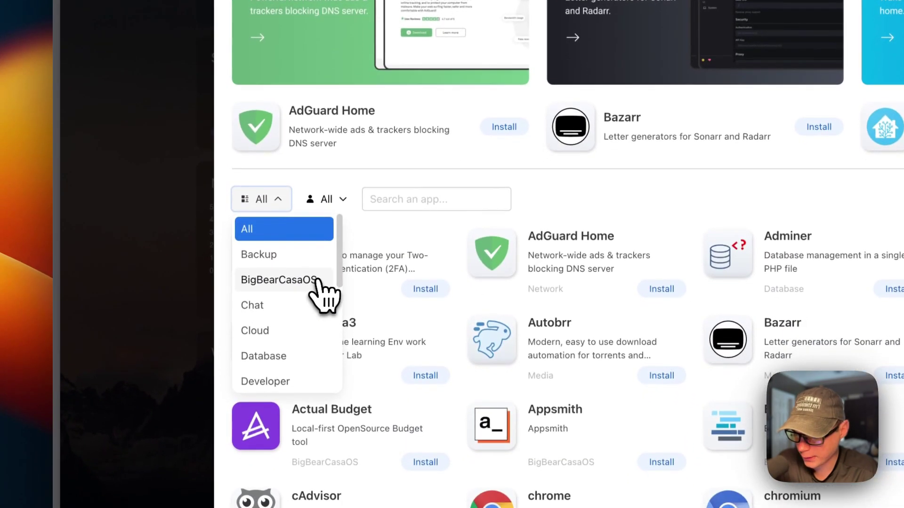
{"action": "left_click", "coordinate": [275, 283]}
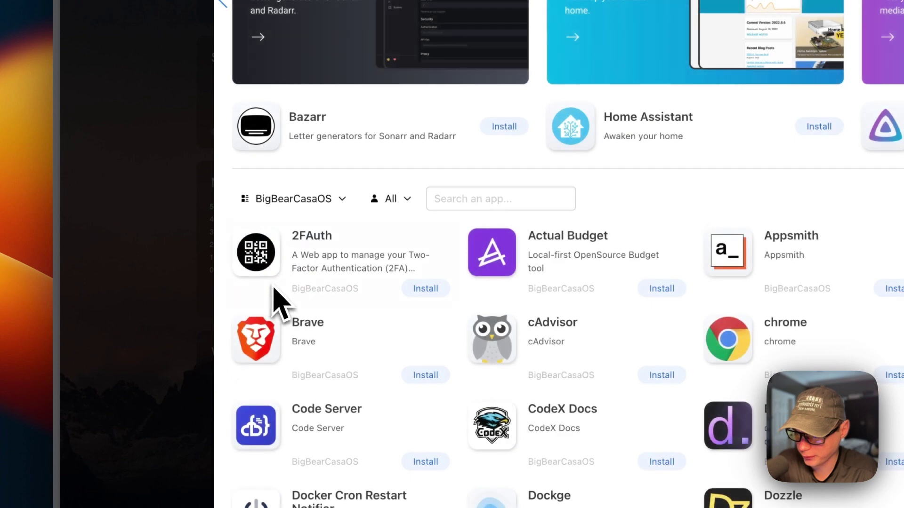
{"action": "scroll", "coordinate": [470, 308], "scroll_direction": "down", "scroll_amount": 20}
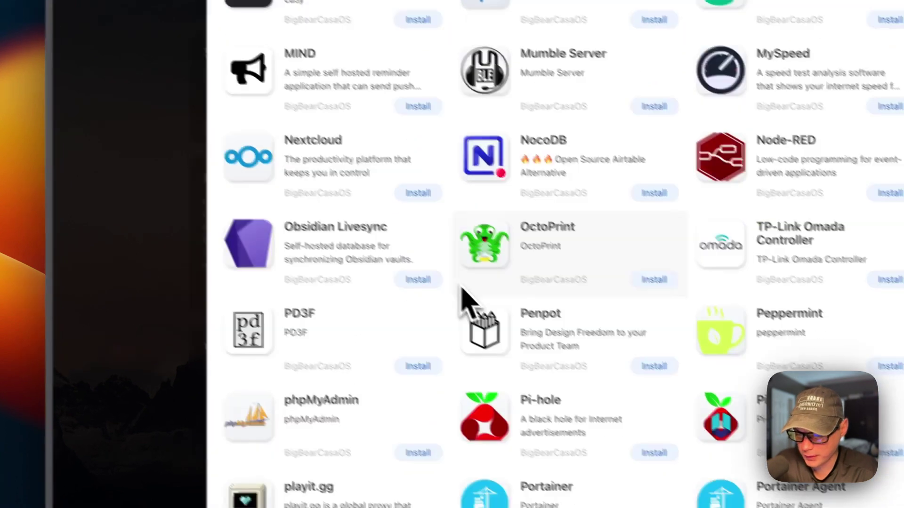
{"action": "scroll", "coordinate": [397, 269], "scroll_direction": "down", "scroll_amount": 5}
{"action": "scroll", "coordinate": [397, 268], "scroll_direction": "up", "scroll_amount": 15}
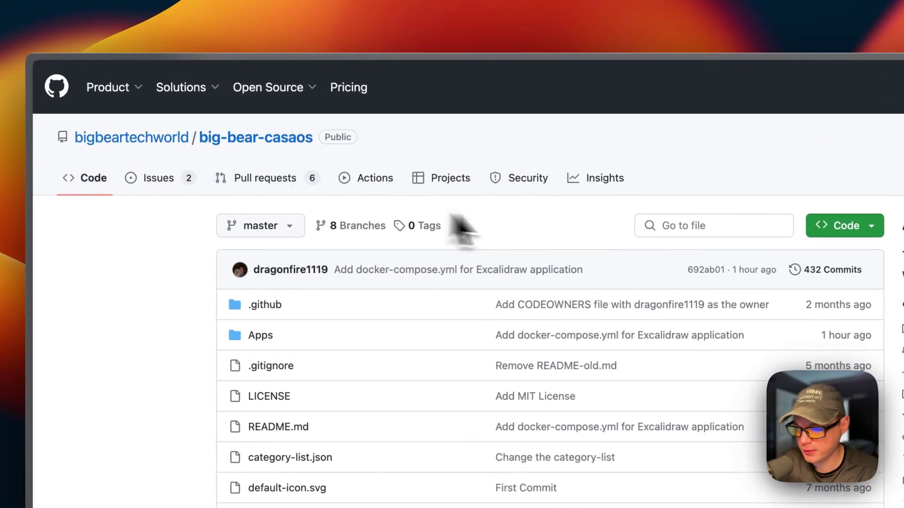
Search the repository for 'draw' and open Apps/excalidraw/docker-compose.yml.
{"action": "left_click", "coordinate": [592, 211]}
{"action": "type", "text": "draw"}
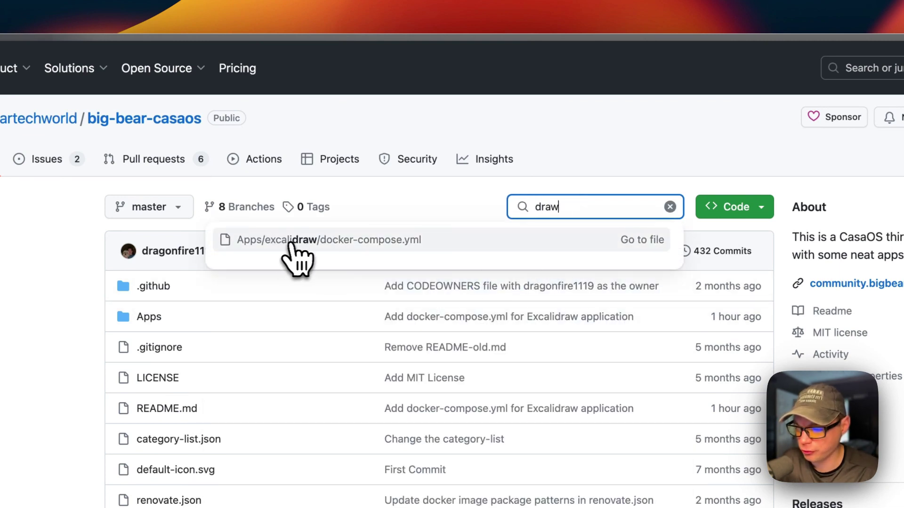
{"action": "left_click", "coordinate": [338, 247]}
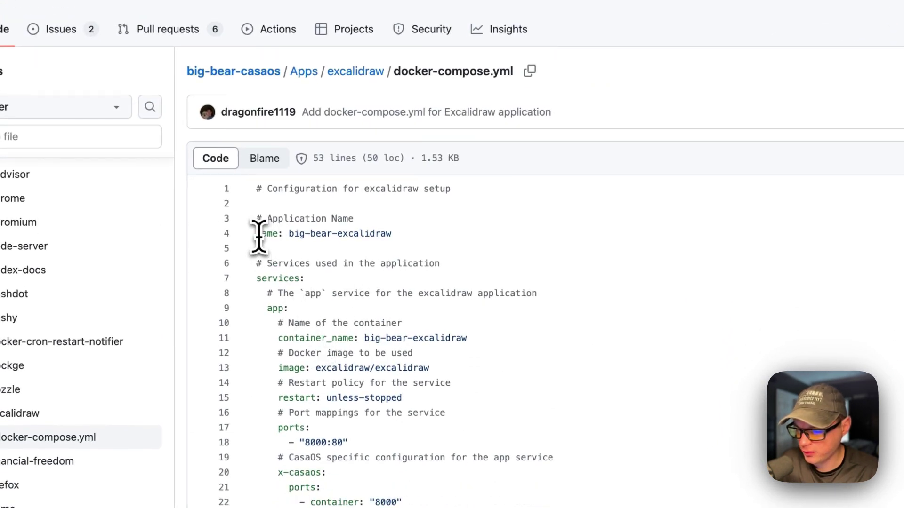
{"action": "scroll", "coordinate": [397, 234], "scroll_direction": "down", "scroll_amount": 5}
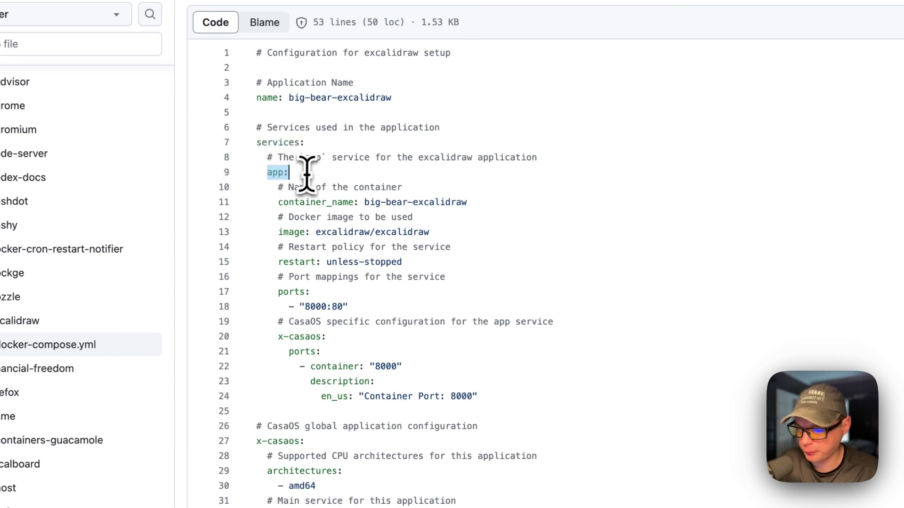
{"action": "left_click_drag", "start_coordinate": [279, 202], "coordinate": [512, 203]}
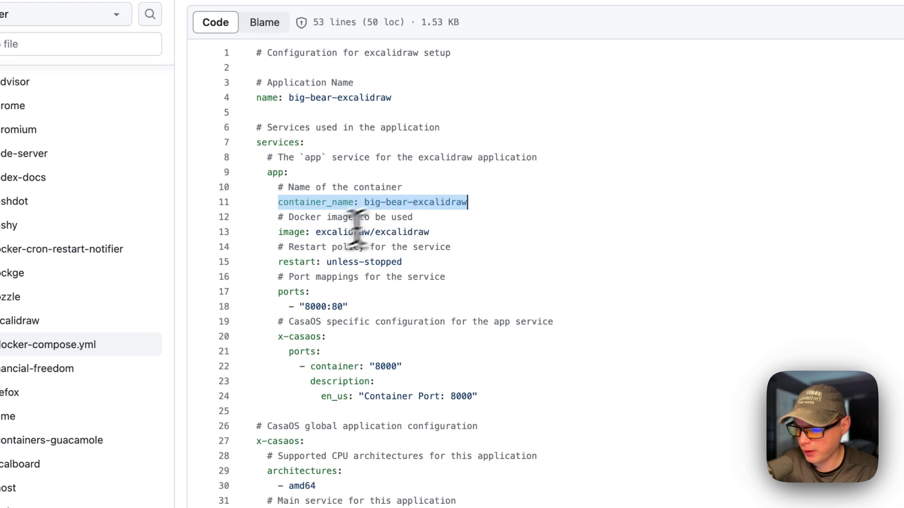
{"action": "left_click_drag", "start_coordinate": [278, 232], "coordinate": [425, 232]}
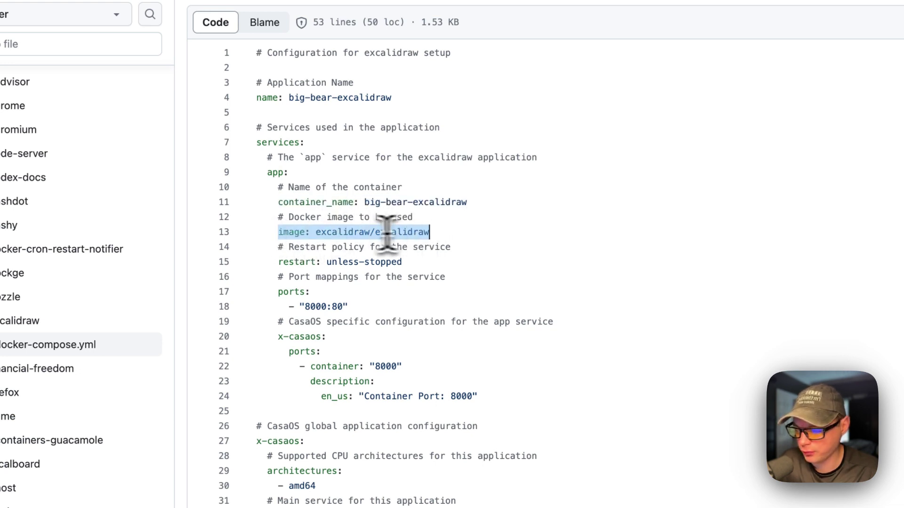
{"action": "left_click", "coordinate": [318, 233]}
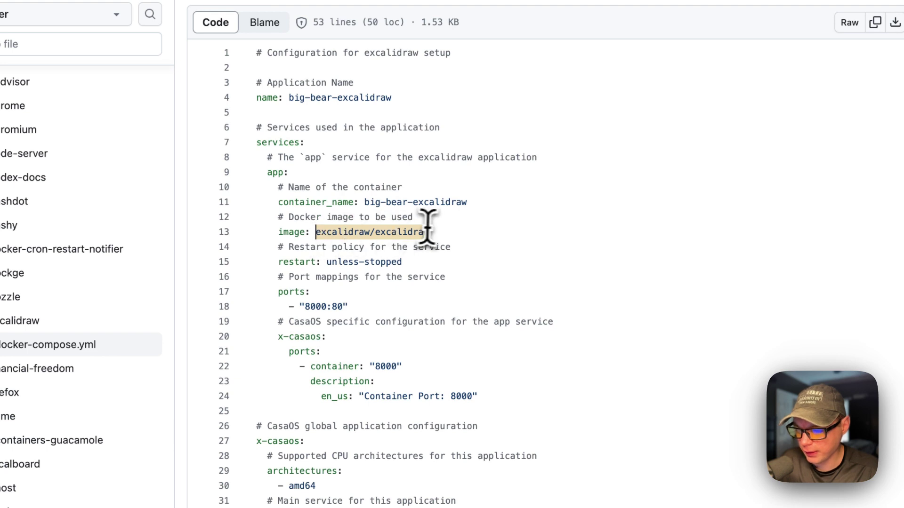
{"action": "scroll", "coordinate": [428, 233], "scroll_direction": "down", "scroll_amount": 2}
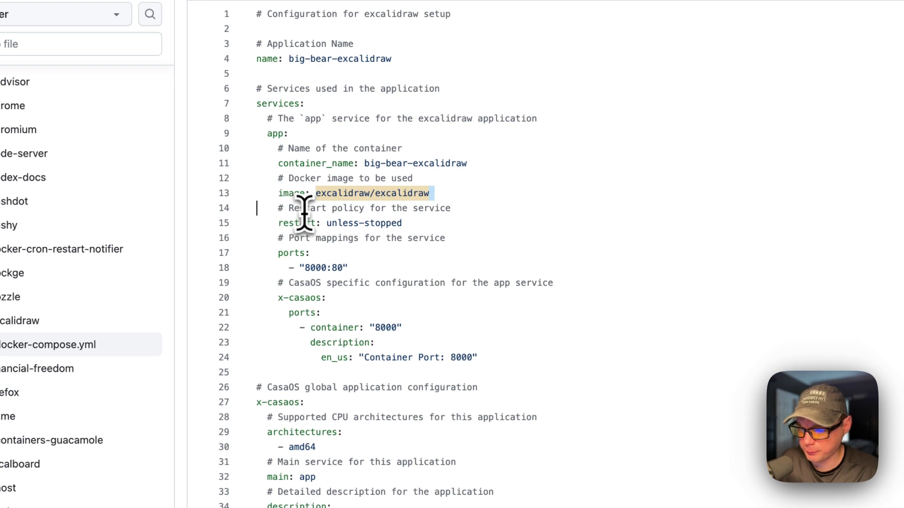
{"action": "left_click_drag", "start_coordinate": [316, 193], "coordinate": [311, 194]}
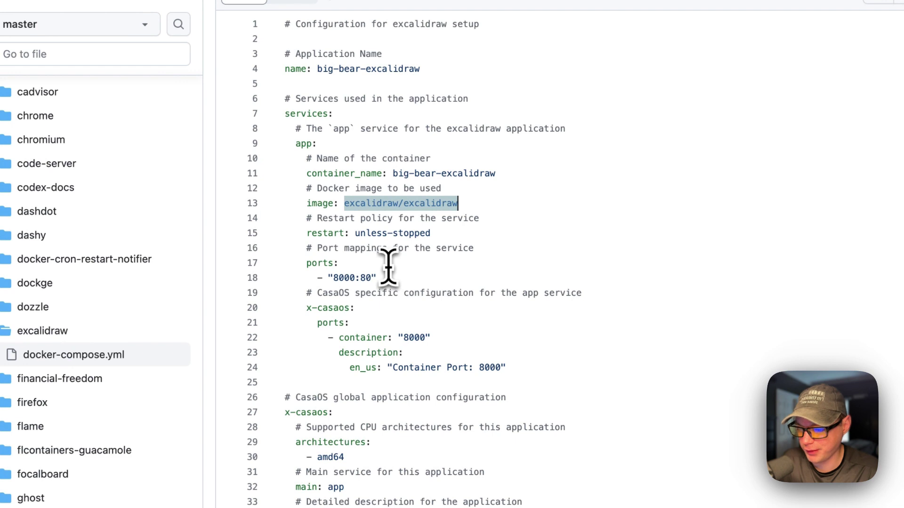
{"action": "left_click_drag", "start_coordinate": [307, 234], "coordinate": [500, 234]}
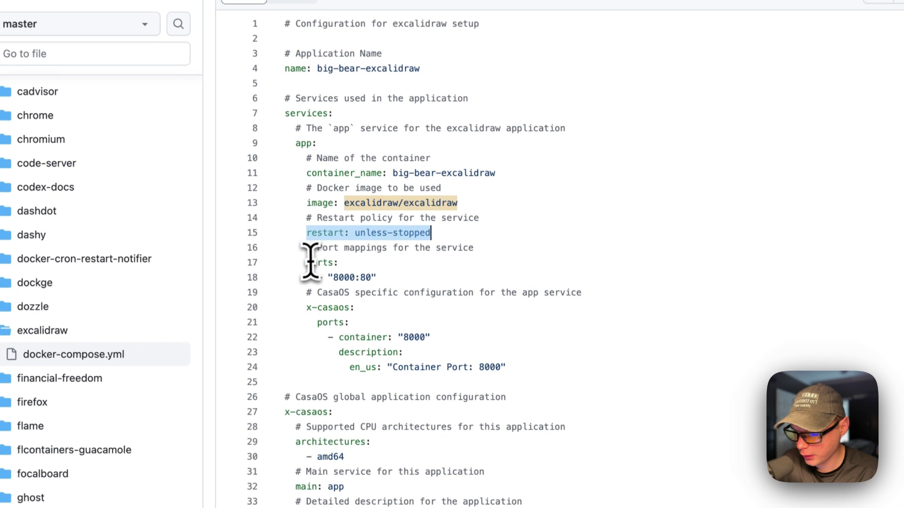
{"action": "left_click_drag", "start_coordinate": [306, 263], "coordinate": [395, 277]}
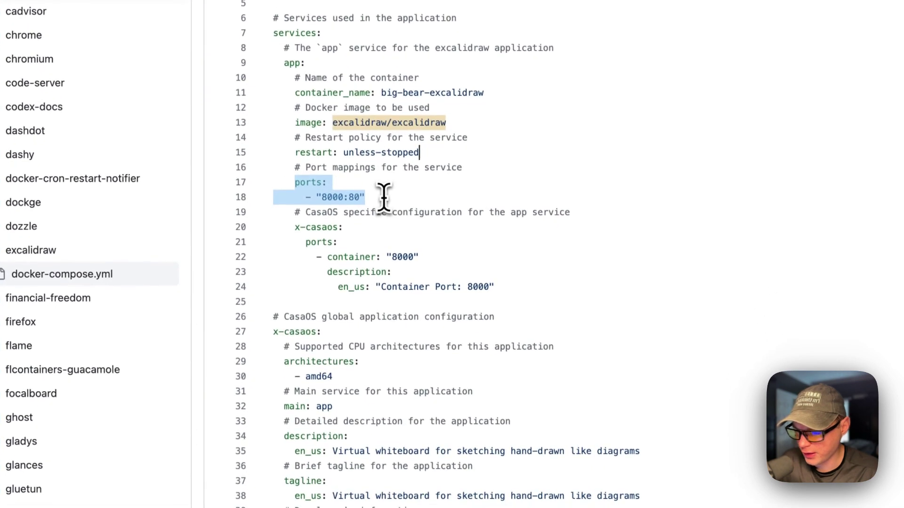
{"action": "double_click", "coordinate": [336, 197]}
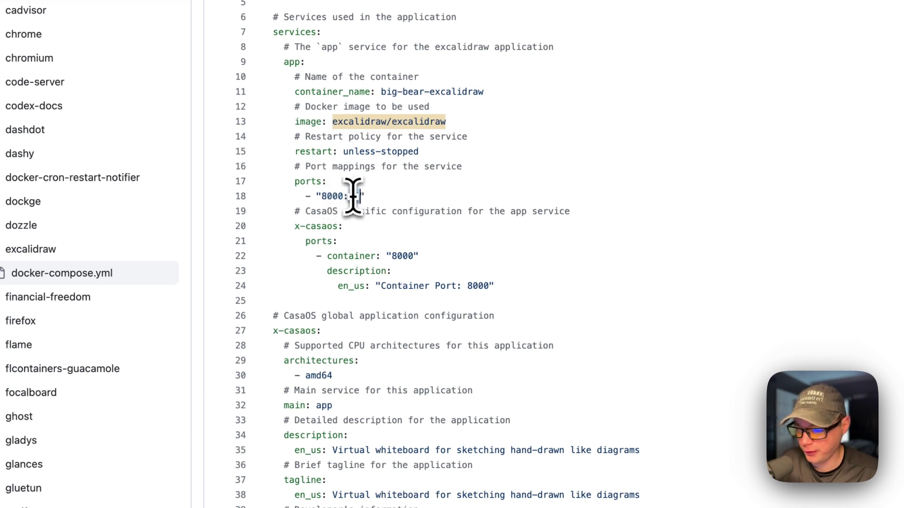
{"action": "left_click_drag", "start_coordinate": [296, 230], "coordinate": [526, 282]}
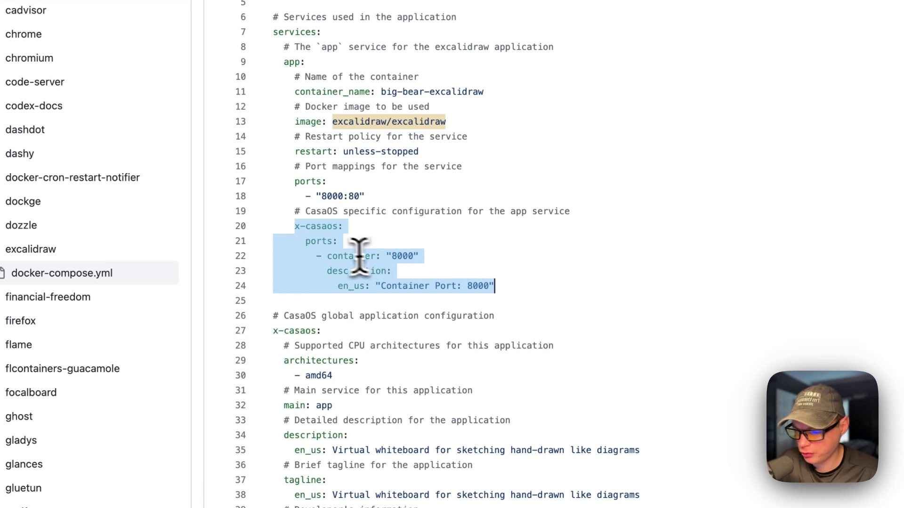
{"action": "left_click", "coordinate": [303, 242]}
{"action": "left_click_drag", "start_coordinate": [311, 242], "coordinate": [464, 317]}
{"action": "scroll", "coordinate": [464, 320], "scroll_direction": "down", "scroll_amount": 5}
Highlight the compose file's supported architectures entry and the main app entries.
{"action": "left_click", "coordinate": [289, 227]}
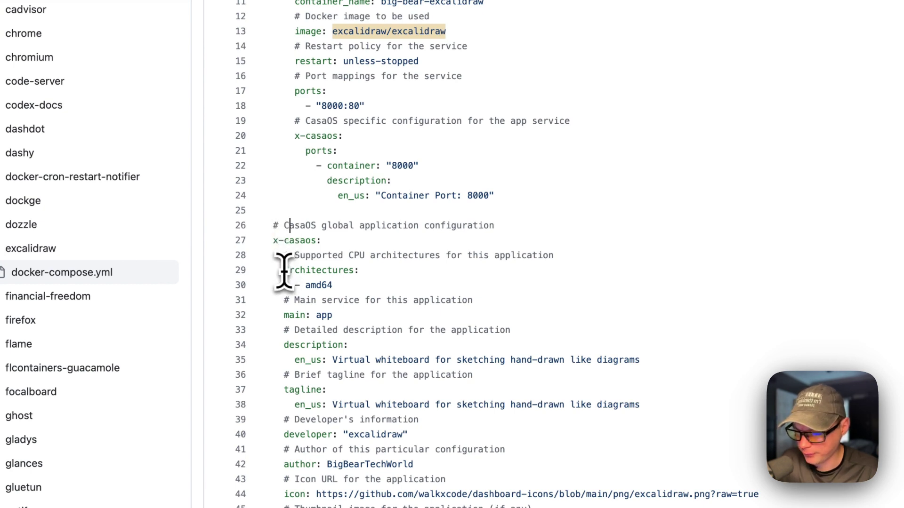
{"action": "left_click_drag", "start_coordinate": [284, 271], "coordinate": [342, 283]}
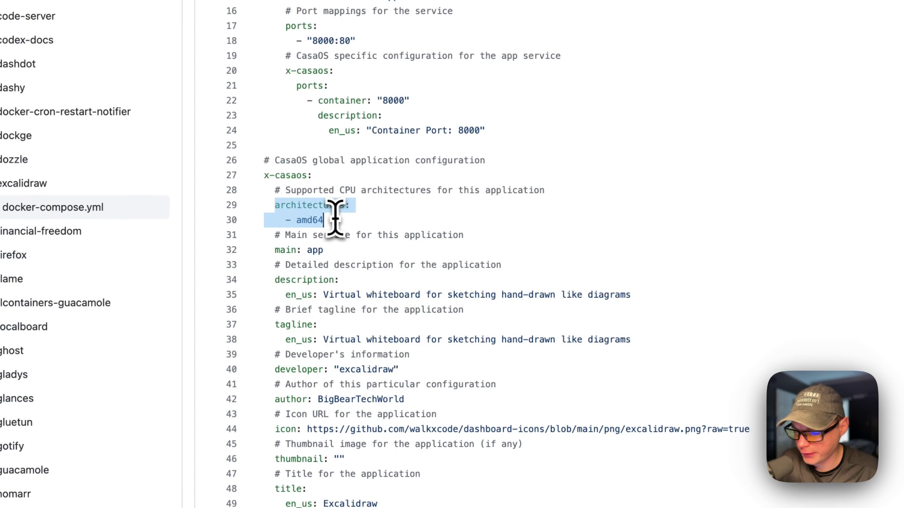
{"action": "scroll", "coordinate": [328, 221], "scroll_direction": "up", "scroll_amount": 4}
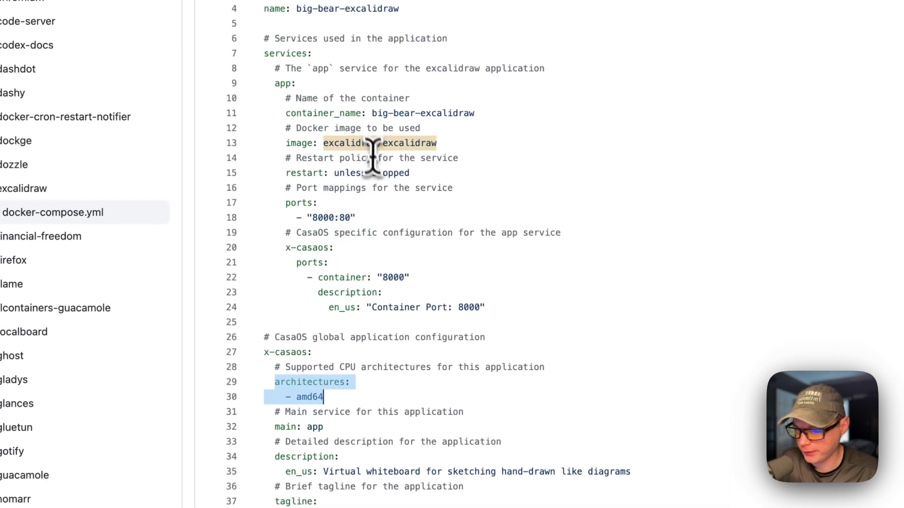
{"action": "left_click_drag", "start_coordinate": [325, 143], "coordinate": [575, 141]}
{"action": "scroll", "coordinate": [363, 263], "scroll_direction": "down", "scroll_amount": 3}
{"action": "scroll", "coordinate": [355, 275], "scroll_direction": "down", "scroll_amount": 1}
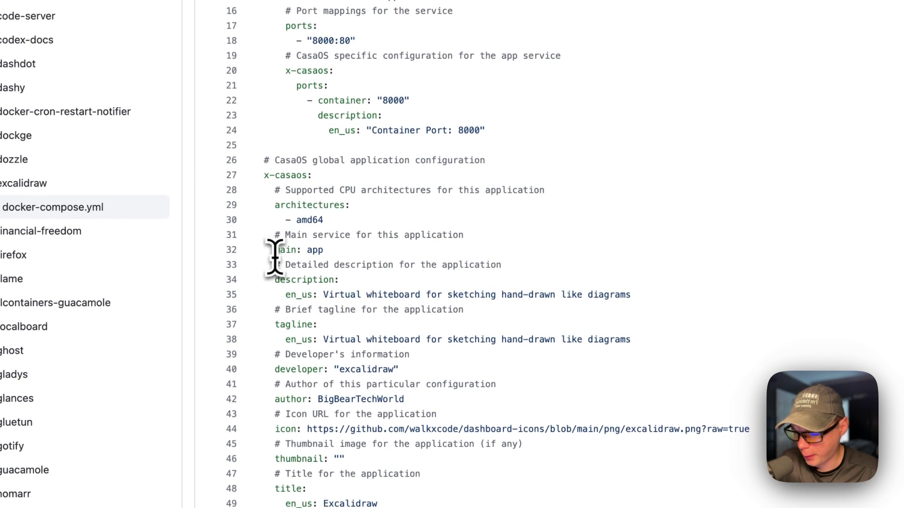
{"action": "scroll", "coordinate": [362, 254], "scroll_direction": "up", "scroll_amount": 10}
{"action": "double_click", "coordinate": [283, 163]}
{"action": "scroll", "coordinate": [282, 163], "scroll_direction": "down", "scroll_amount": 5}
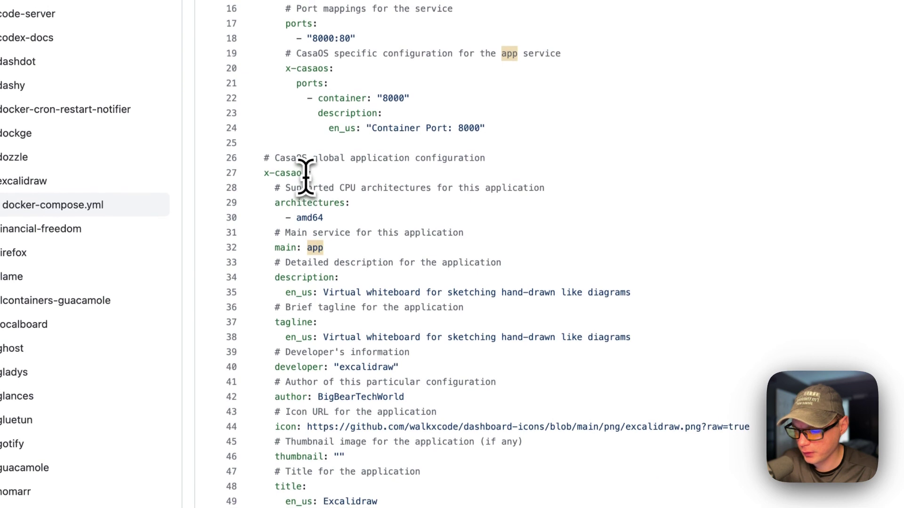
Highlight the description, tagline, developer and author entries, and the 8000 host port.
{"action": "left_click_drag", "start_coordinate": [274, 281], "coordinate": [405, 295]}
{"action": "left_click_drag", "start_coordinate": [275, 325], "coordinate": [381, 334]}
{"action": "double_click", "coordinate": [288, 370]}
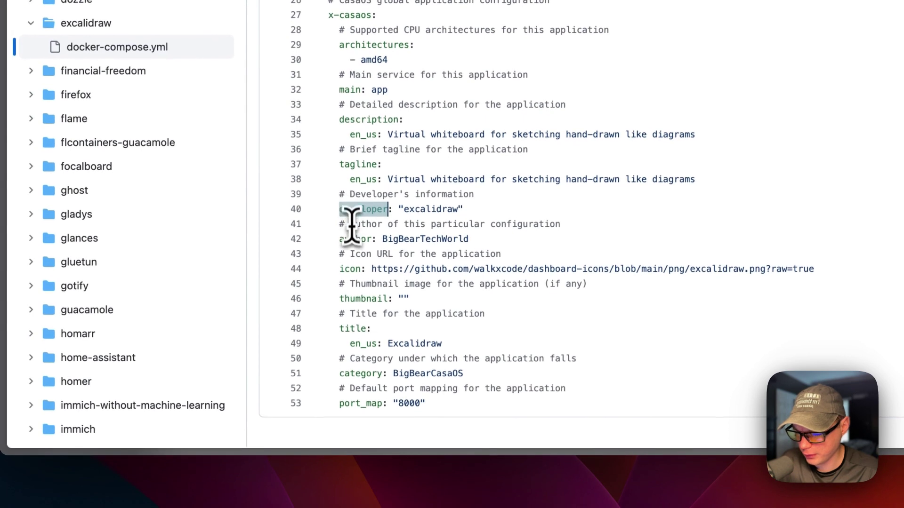
{"action": "double_click", "coordinate": [352, 240]}
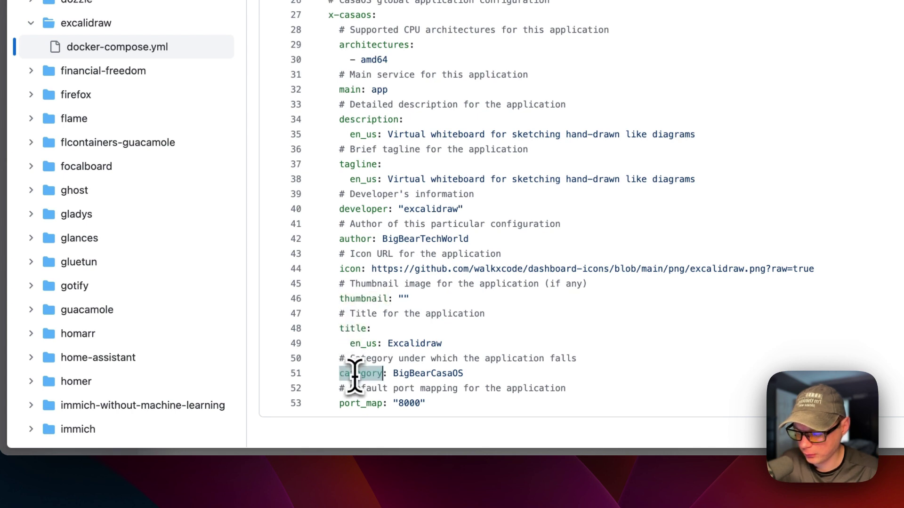
{"action": "scroll", "coordinate": [354, 374], "scroll_direction": "up", "scroll_amount": 1}
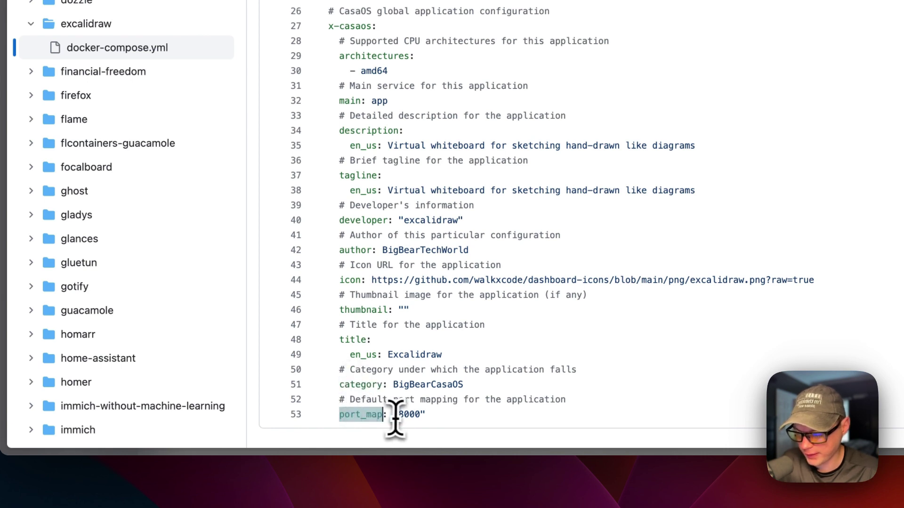
{"action": "scroll", "coordinate": [434, 227], "scroll_direction": "up", "scroll_amount": 10}
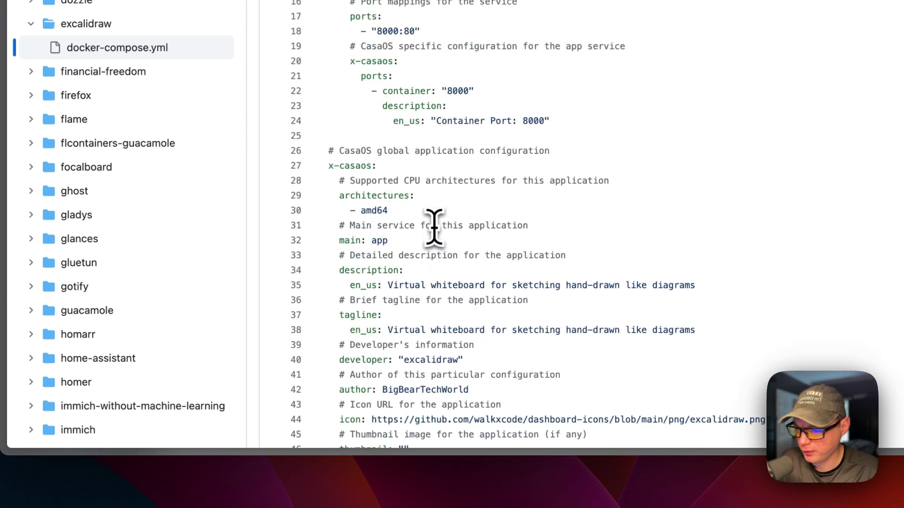
{"action": "left_click_drag", "start_coordinate": [377, 229], "coordinate": [394, 231]}
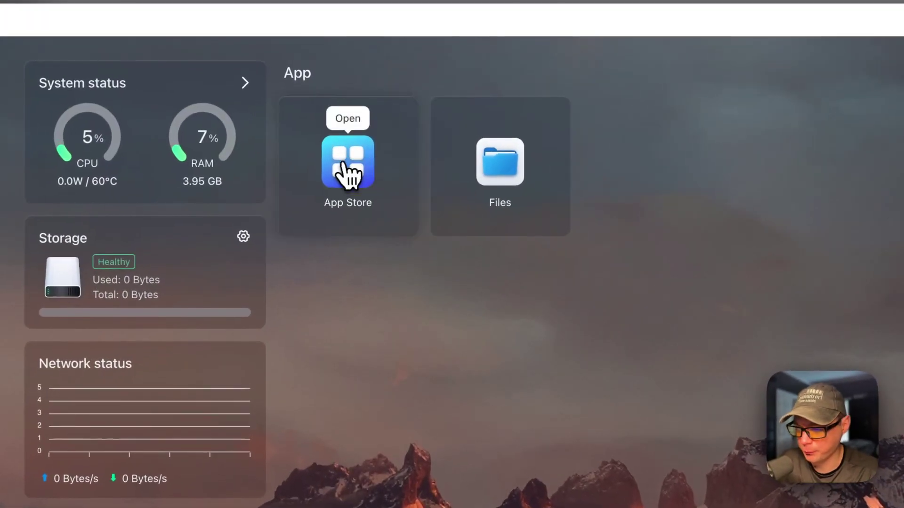
Search the App Store for 'draw' and install the Excalidraw app.
{"action": "left_click", "coordinate": [363, 137]}
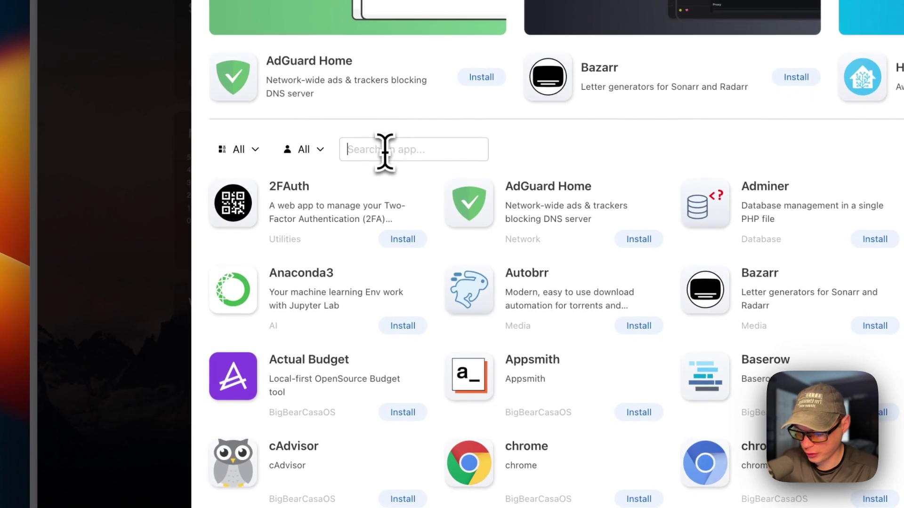
{"action": "left_click", "coordinate": [386, 150]}
{"action": "type", "text": "draw"}
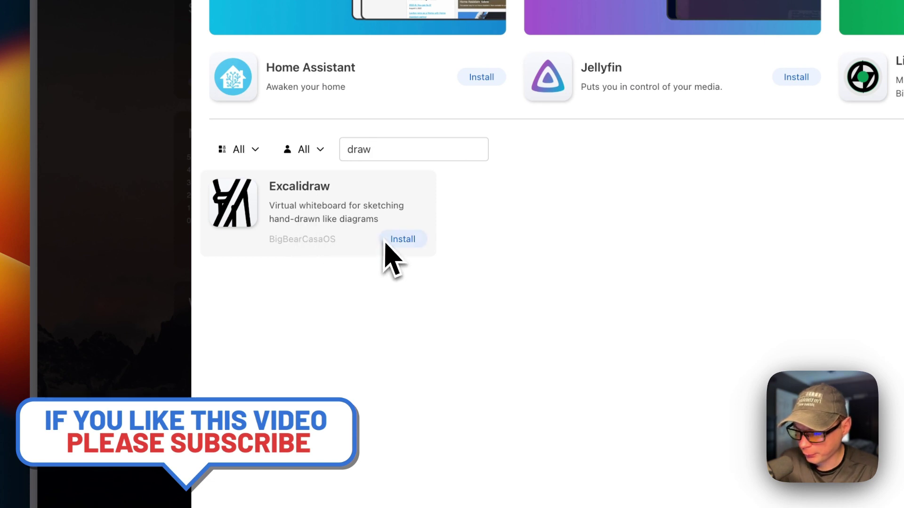
{"action": "left_click", "coordinate": [348, 231]}
{"action": "left_click", "coordinate": [355, 19]}
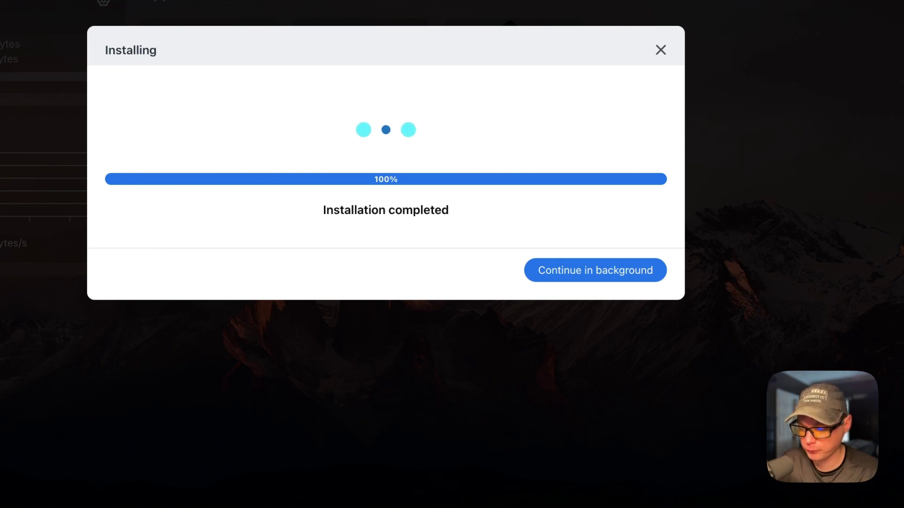
Continue the install in background and save 'Testing' as Excalidraw's tips note.
{"action": "left_click", "coordinate": [552, 274]}
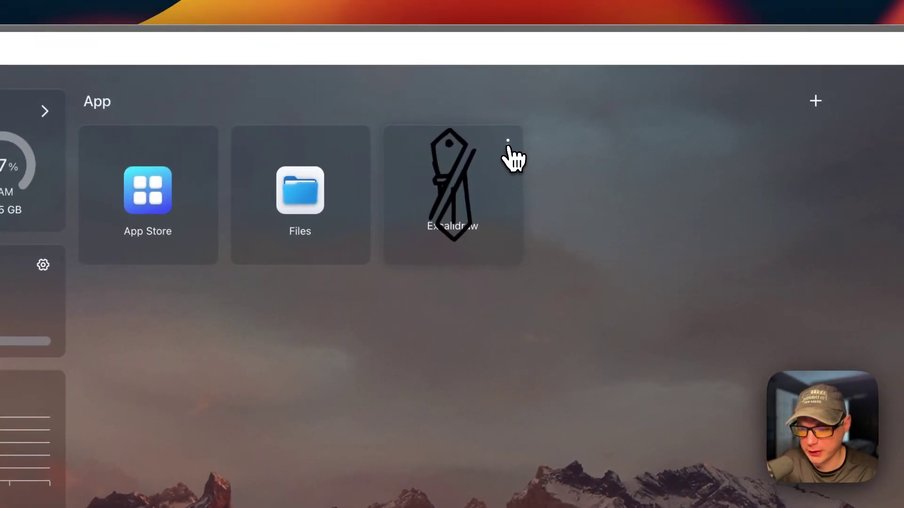
{"action": "left_click", "coordinate": [508, 144]}
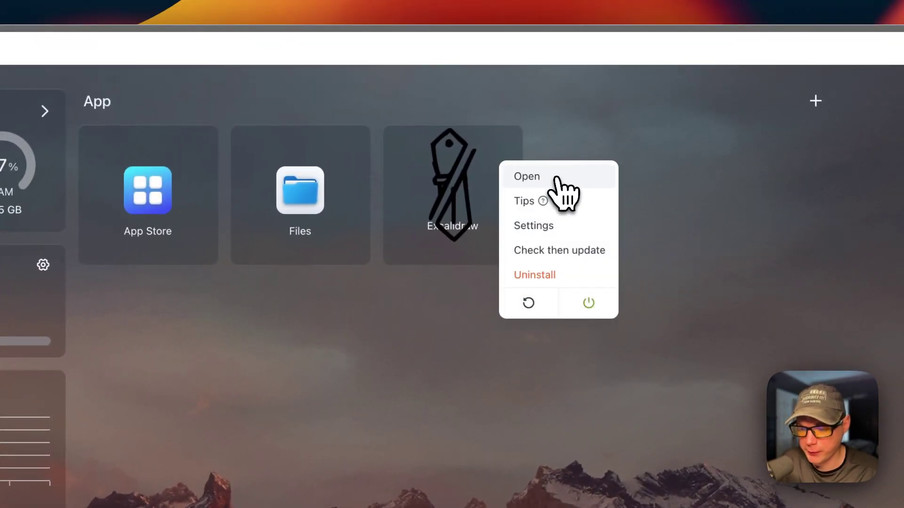
{"action": "left_click", "coordinate": [524, 201]}
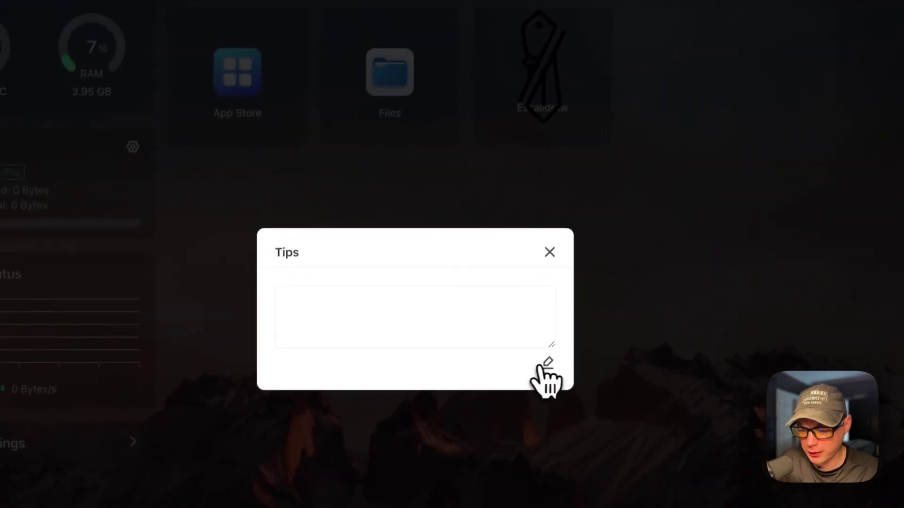
{"action": "left_click", "coordinate": [552, 359]}
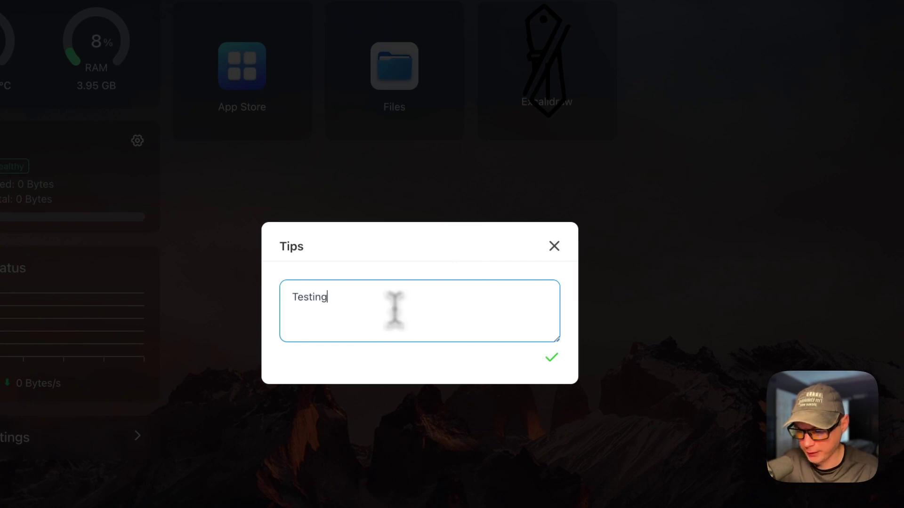
{"action": "left_click", "coordinate": [552, 358]}
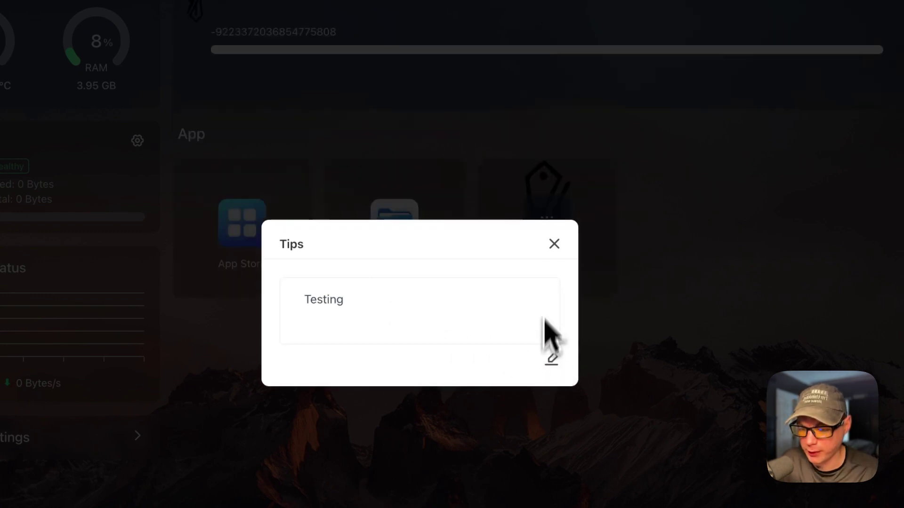
{"action": "left_click", "coordinate": [554, 243]}
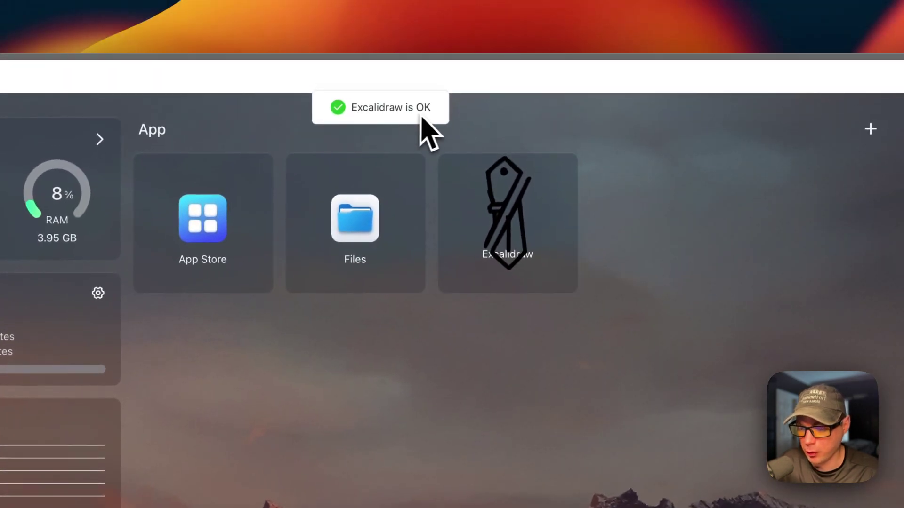
Run ls in the Excalidraw container's terminal and review its logs.
{"action": "left_click", "coordinate": [562, 174]}
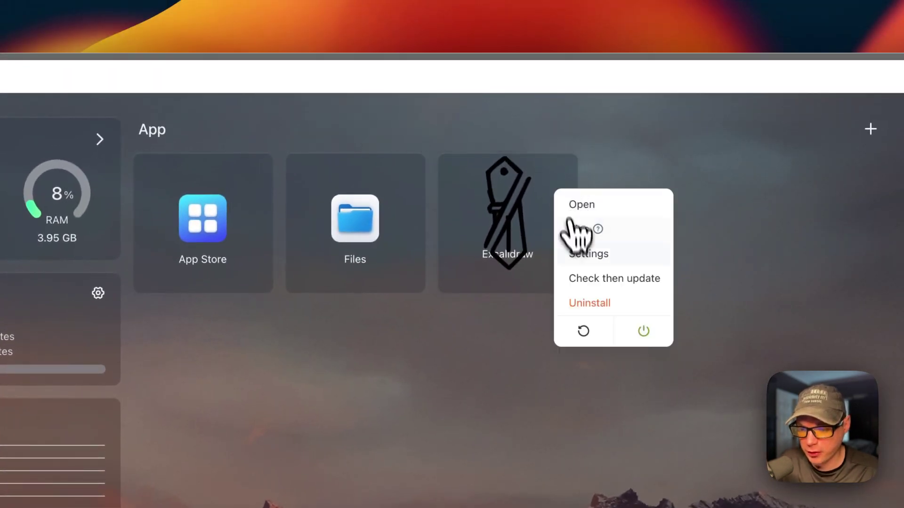
{"action": "left_click", "coordinate": [580, 254]}
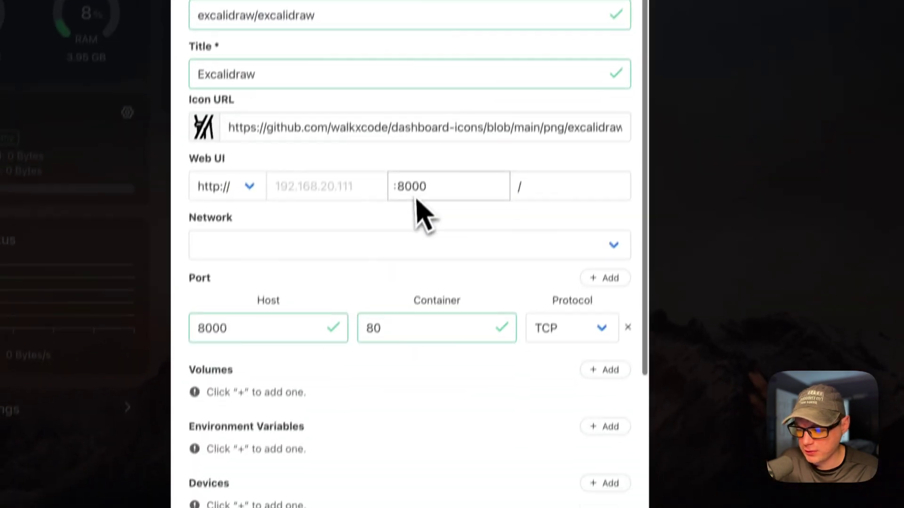
{"action": "scroll", "coordinate": [424, 212], "scroll_direction": "down", "scroll_amount": 5}
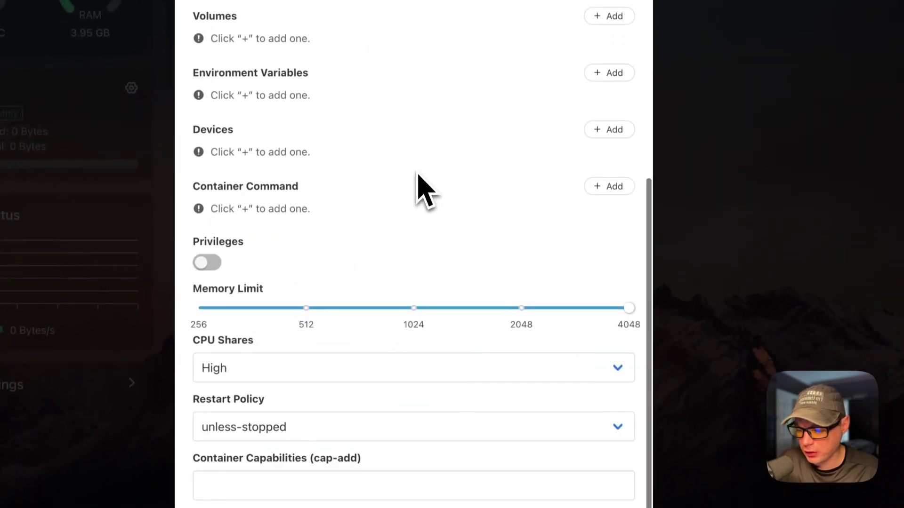
{"action": "scroll", "coordinate": [367, 373], "scroll_direction": "up", "scroll_amount": 10}
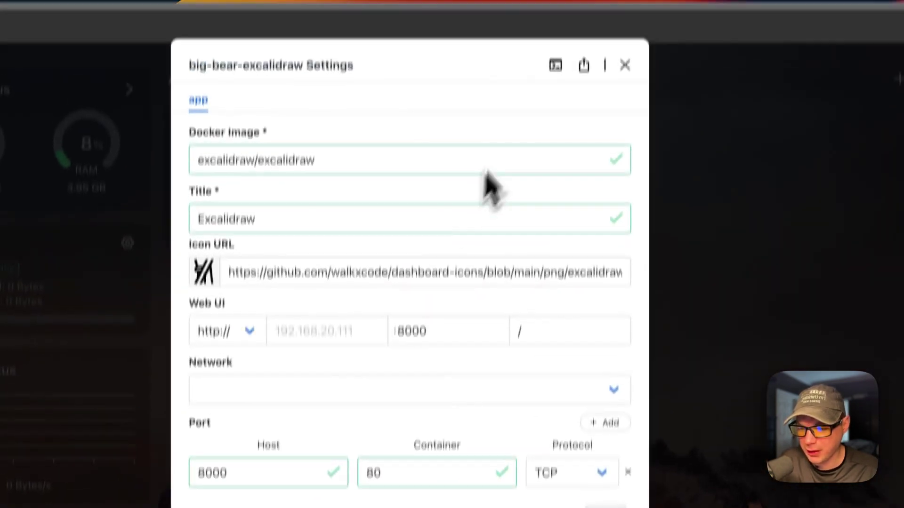
{"action": "left_click", "coordinate": [555, 72]}
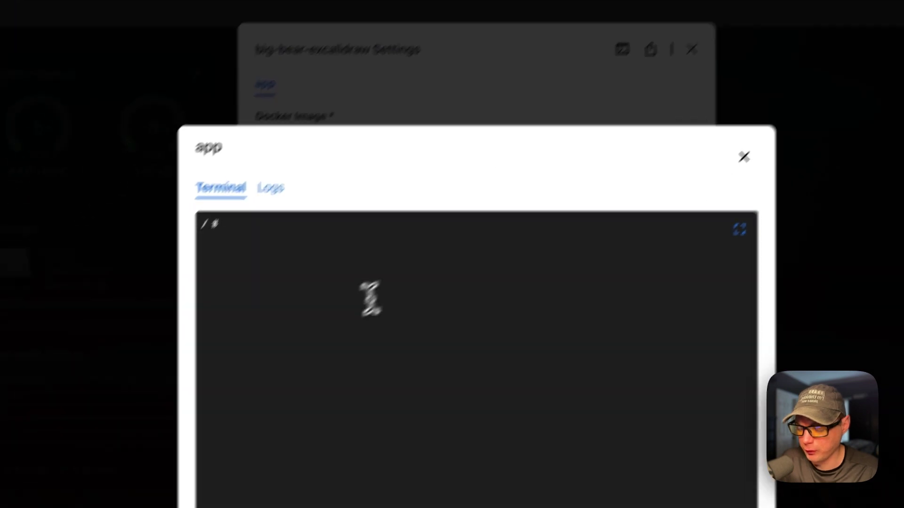
{"action": "type", "text": "ls"}
{"action": "key", "text": "Return"}
{"action": "left_click", "coordinate": [271, 187]}
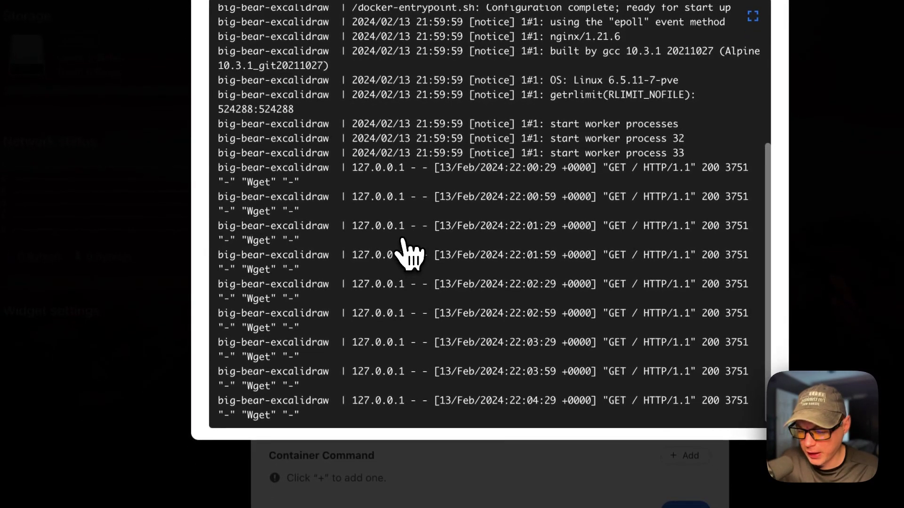
{"action": "scroll", "coordinate": [405, 295], "scroll_direction": "up", "scroll_amount": 2}
{"action": "scroll", "coordinate": [406, 254], "scroll_direction": "down", "scroll_amount": 2}
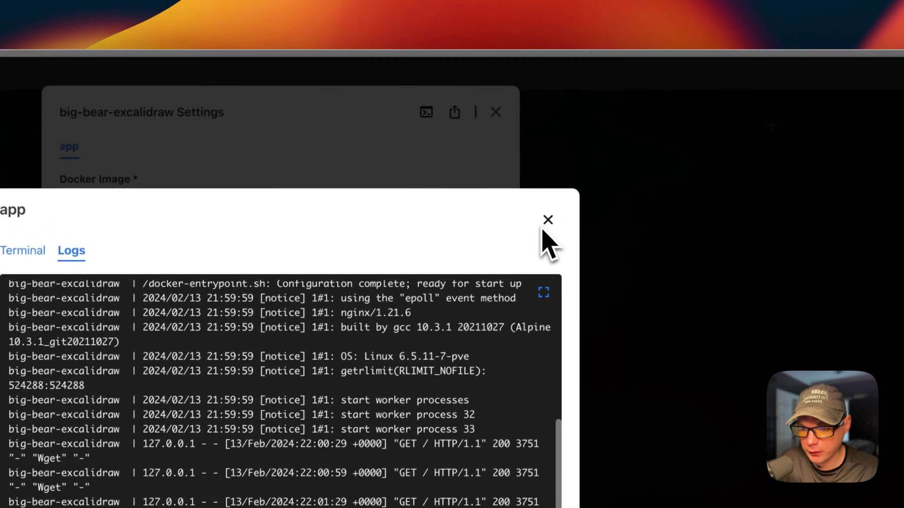
{"action": "left_click", "coordinate": [547, 221]}
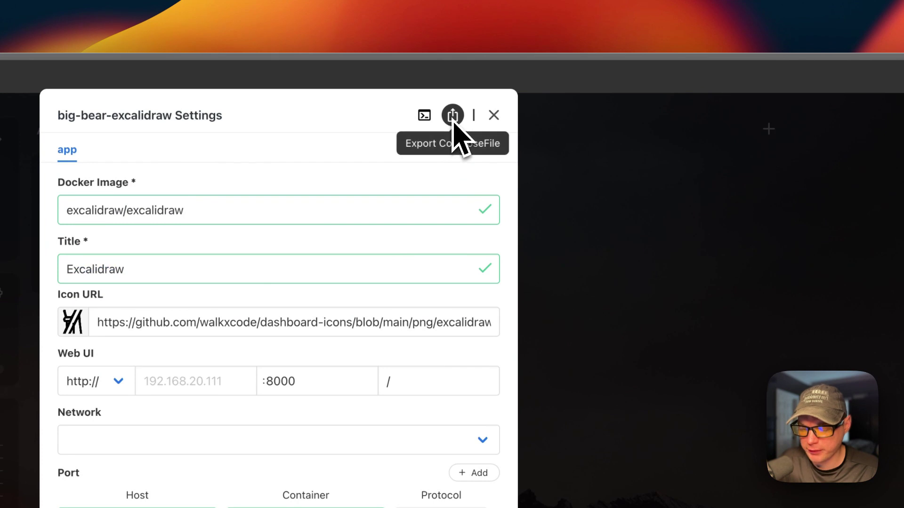
{"action": "left_click", "coordinate": [493, 116]}
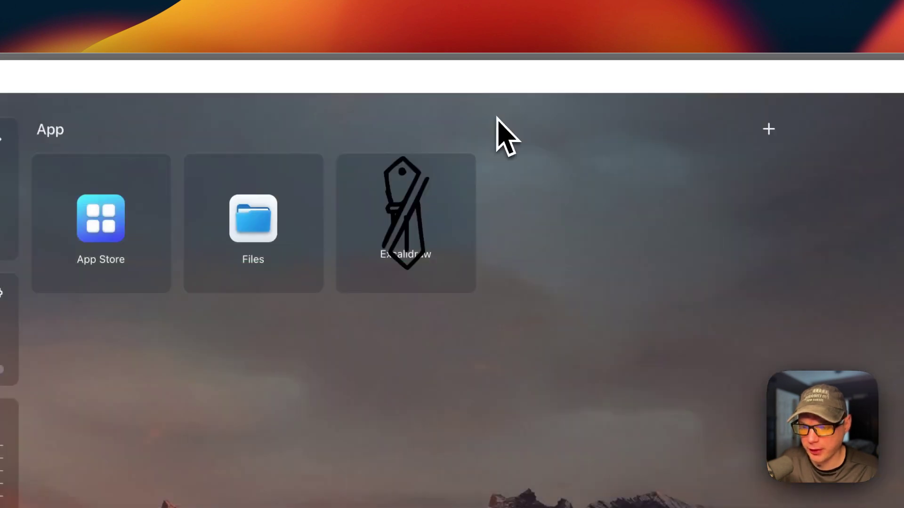
Check the Excalidraw app for updates from its tile menu.
{"action": "left_click", "coordinate": [462, 173]}
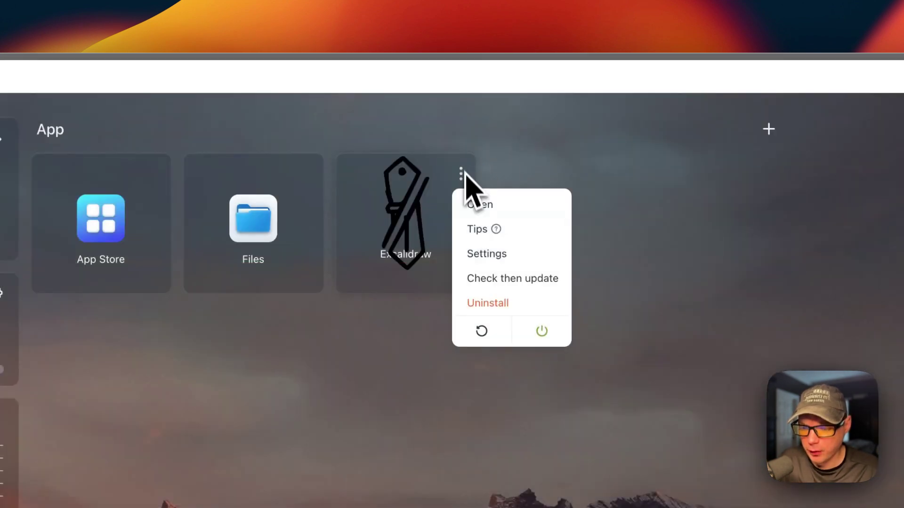
{"action": "left_click", "coordinate": [481, 279]}
{"action": "left_click", "coordinate": [485, 167]}
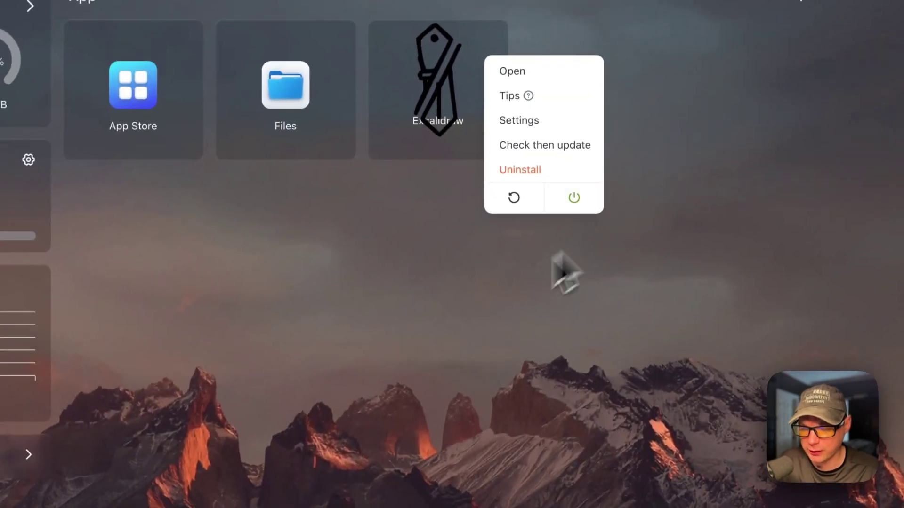
{"action": "left_click", "coordinate": [538, 391]}
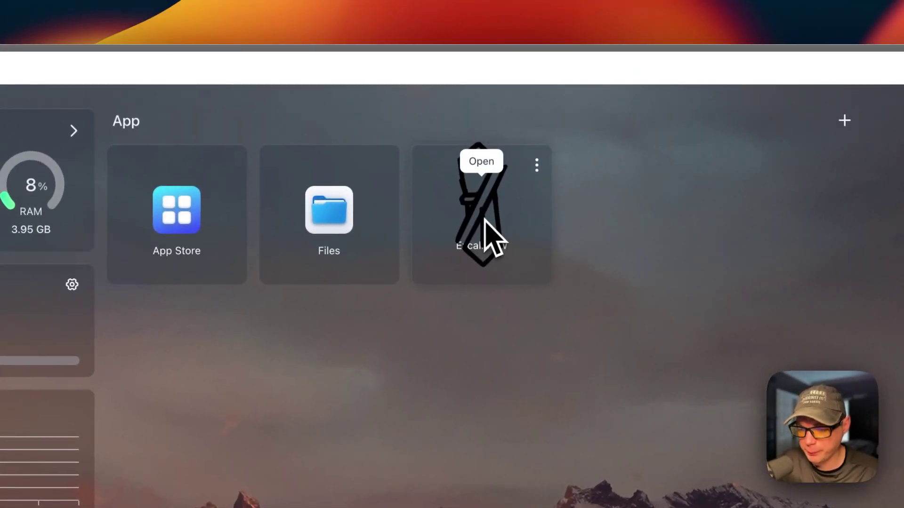
{"action": "left_click", "coordinate": [537, 165]}
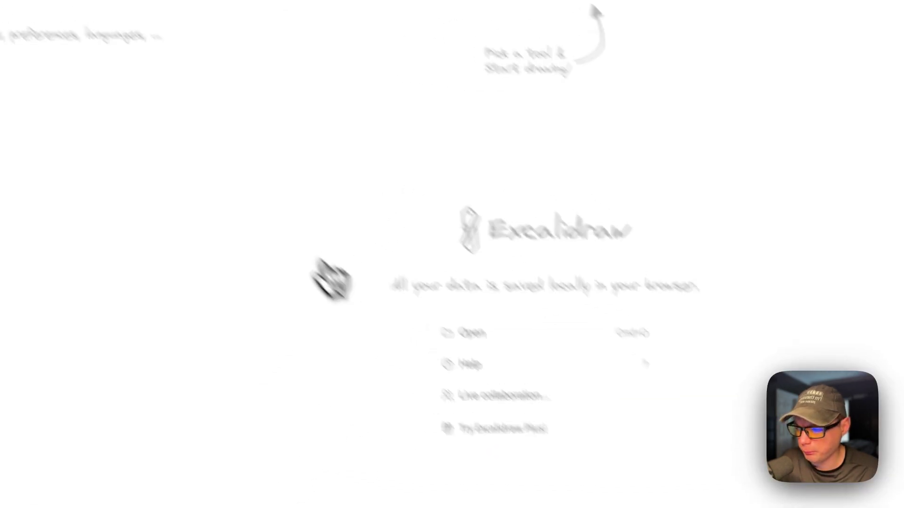
From the main menu, start resetting the canvas, then cancel the clear.
{"action": "left_click", "coordinate": [85, 85]}
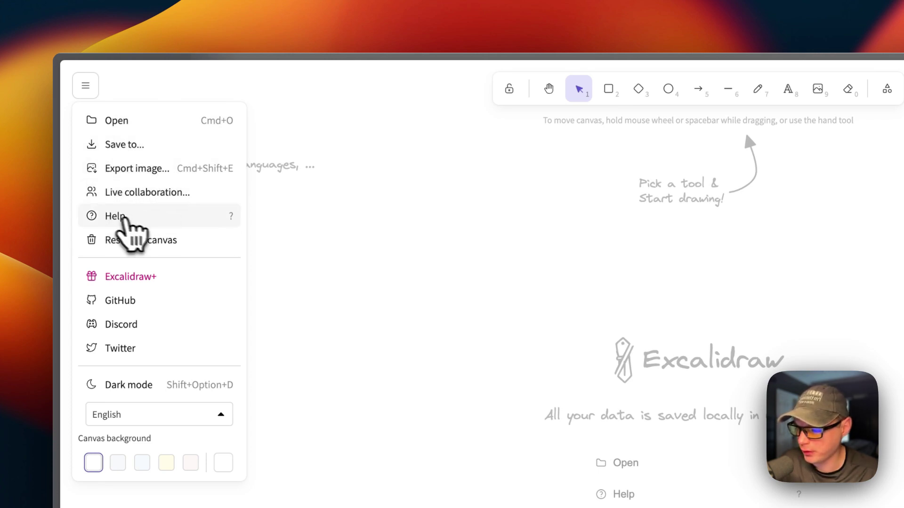
{"action": "left_click", "coordinate": [161, 241]}
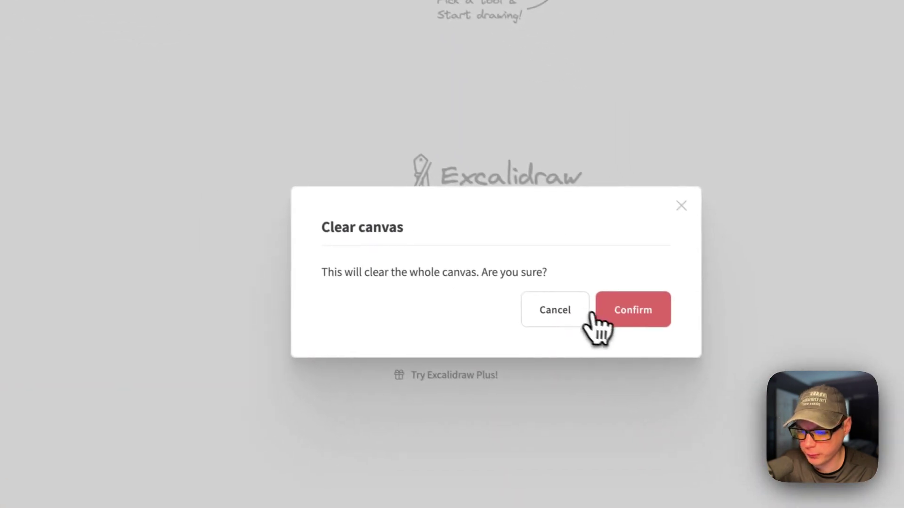
{"action": "left_click", "coordinate": [598, 315]}
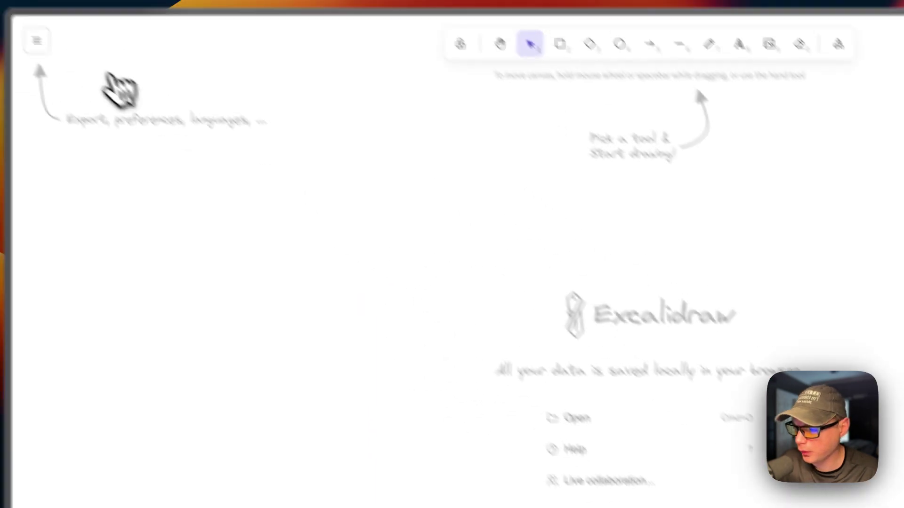
Toggle dark mode on and back to light, keep the language as English, and close the menu.
{"action": "left_click", "coordinate": [42, 44]}
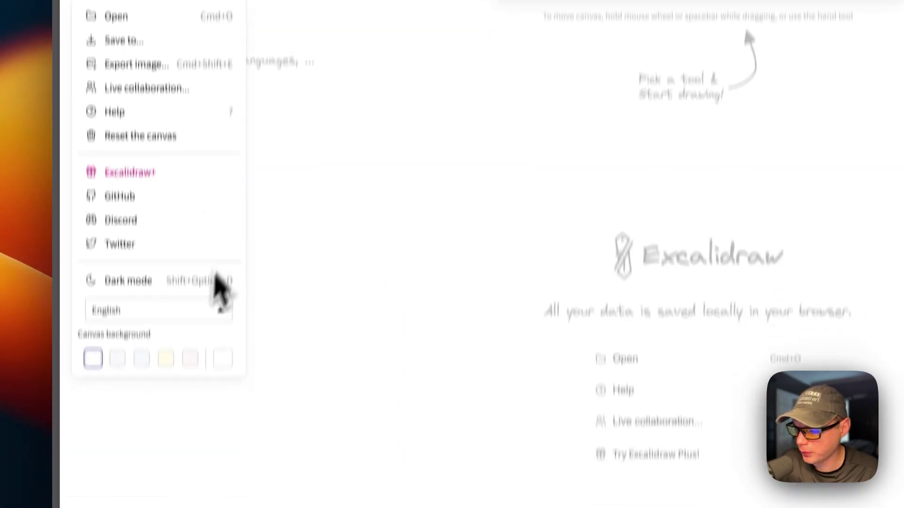
{"action": "left_click", "coordinate": [129, 282]}
{"action": "left_click", "coordinate": [128, 283]}
{"action": "left_click", "coordinate": [131, 242]}
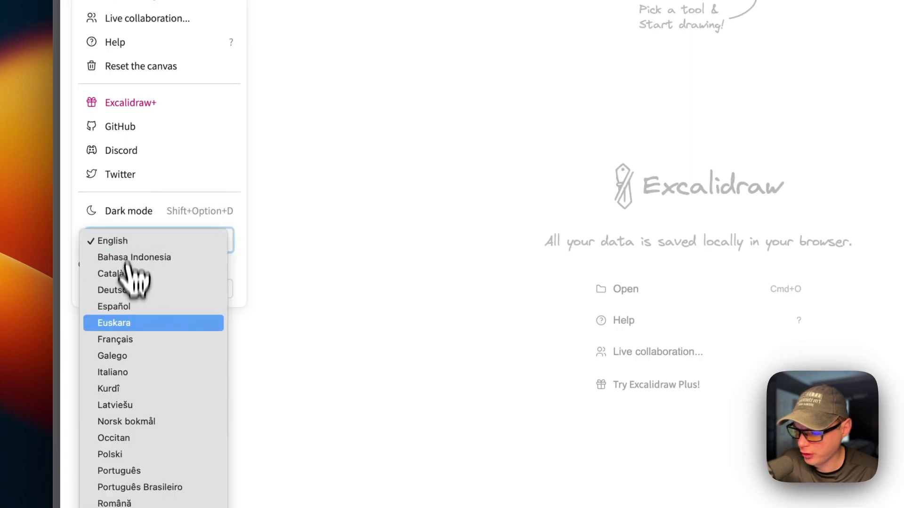
{"action": "left_click", "coordinate": [140, 244]}
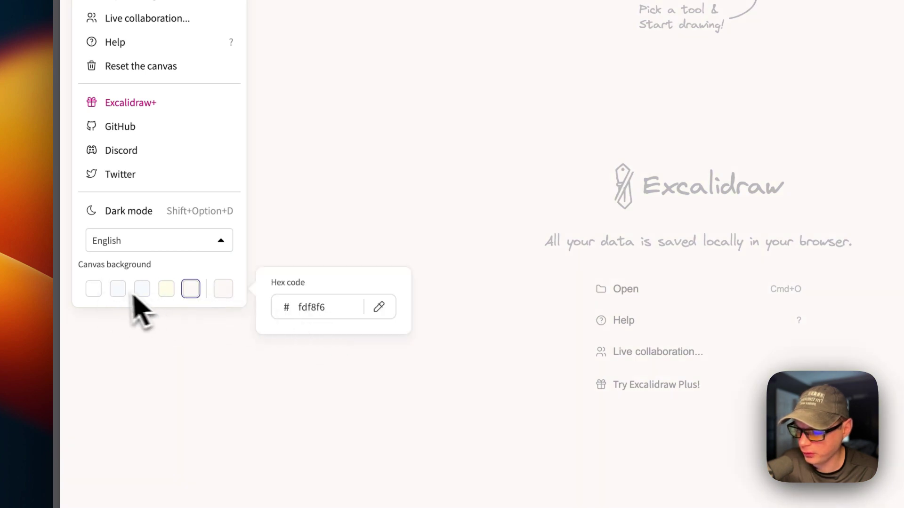
{"action": "left_click", "coordinate": [271, 358]}
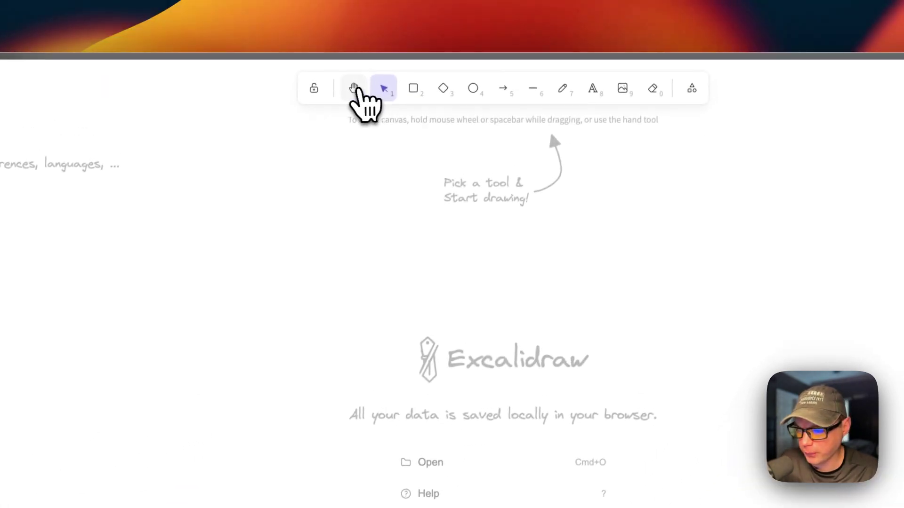
Draw a black freehand scribble with a small loop on the canvas.
{"action": "left_click", "coordinate": [354, 88]}
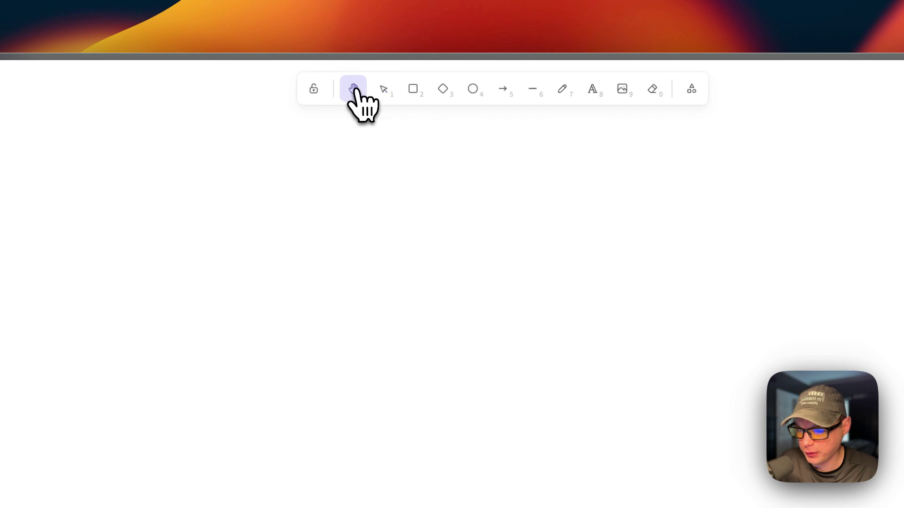
{"action": "mouse_move", "coordinate": [384, 272]}
{"action": "left_mouse_down"}
{"action": "mouse_move", "coordinate": [585, 278]}
{"action": "mouse_move", "coordinate": [379, 434]}
{"action": "mouse_move", "coordinate": [527, 357]}
{"action": "mouse_move", "coordinate": [241, 359]}
{"action": "left_mouse_up"}
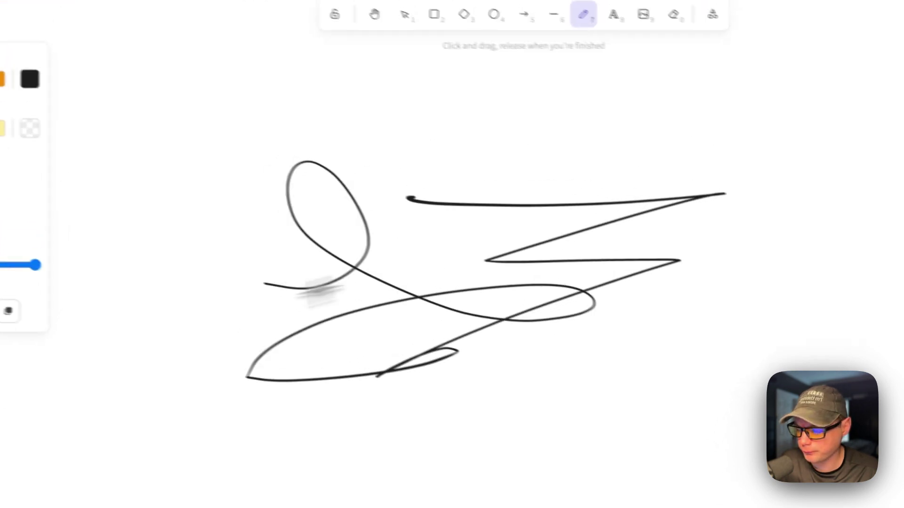
{"action": "left_click_drag", "start_coordinate": [263, 284], "coordinate": [242, 218]}
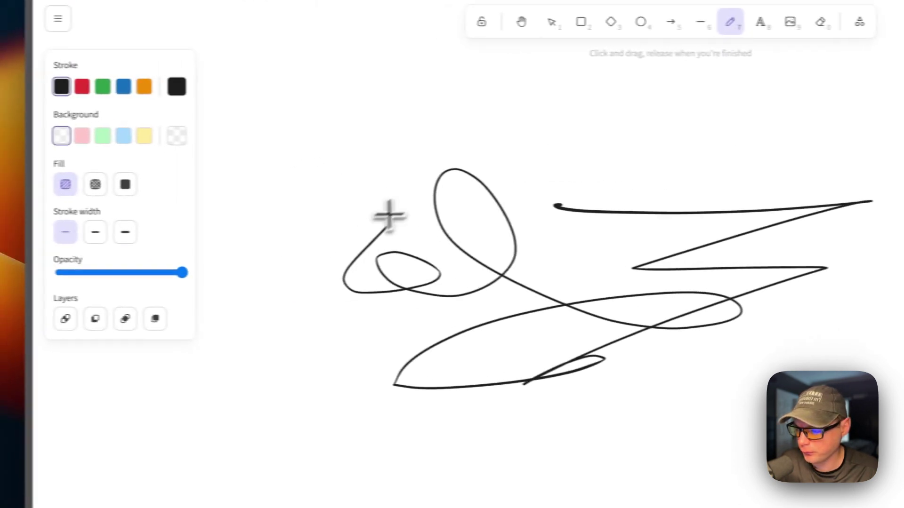
Lower the stroke opacity for a faded grey scribble, then draw a blue scribble.
{"action": "left_click_drag", "start_coordinate": [42, 267], "coordinate": [17, 270]}
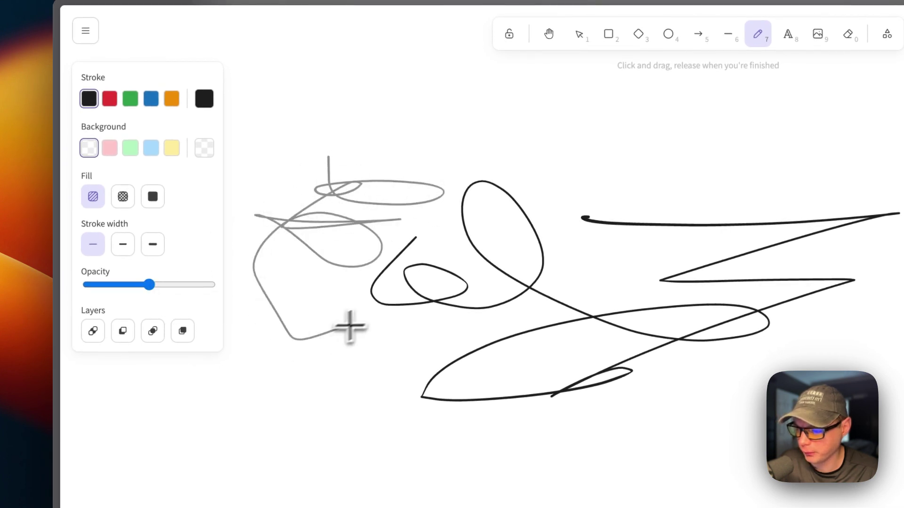
{"action": "left_click_drag", "start_coordinate": [349, 332], "coordinate": [419, 445]}
{"action": "left_click", "coordinate": [151, 99]}
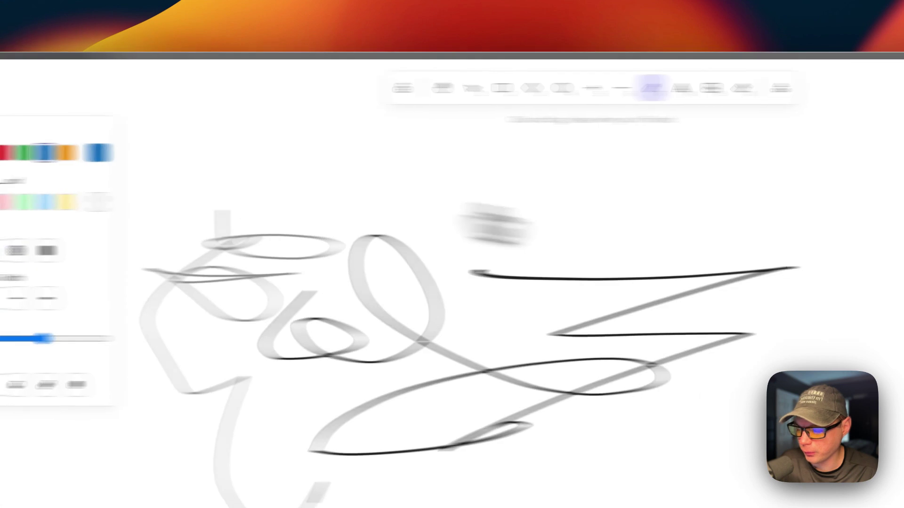
{"action": "mouse_move", "coordinate": [534, 235]}
{"action": "left_mouse_down"}
{"action": "mouse_move", "coordinate": [460, 216]}
{"action": "mouse_move", "coordinate": [474, 444]}
{"action": "mouse_move", "coordinate": [460, 262]}
{"action": "mouse_move", "coordinate": [304, 261]}
{"action": "mouse_move", "coordinate": [375, 228]}
{"action": "mouse_move", "coordinate": [306, 230]}
{"action": "left_mouse_up"}
Undo and redo the blue stroke, then zoom in twice on the drawing.
{"action": "left_click", "coordinate": [40, 475]}
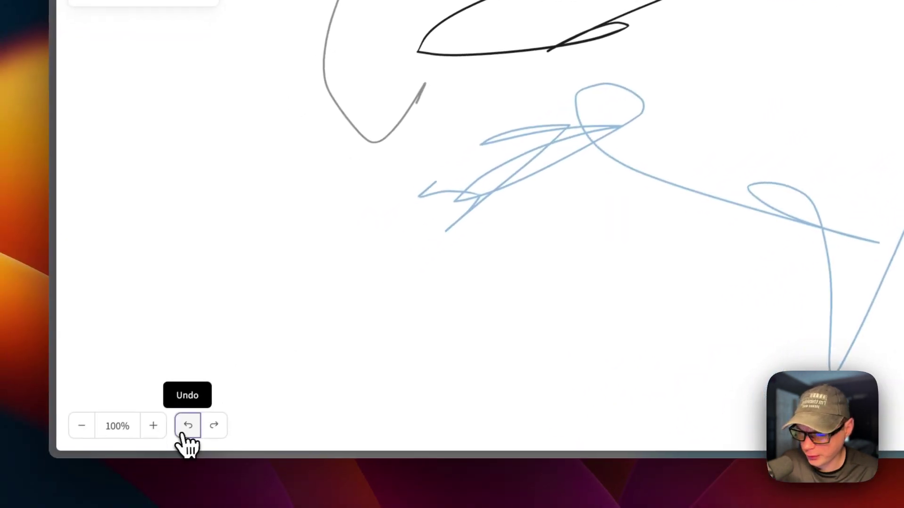
{"action": "left_click", "coordinate": [217, 424]}
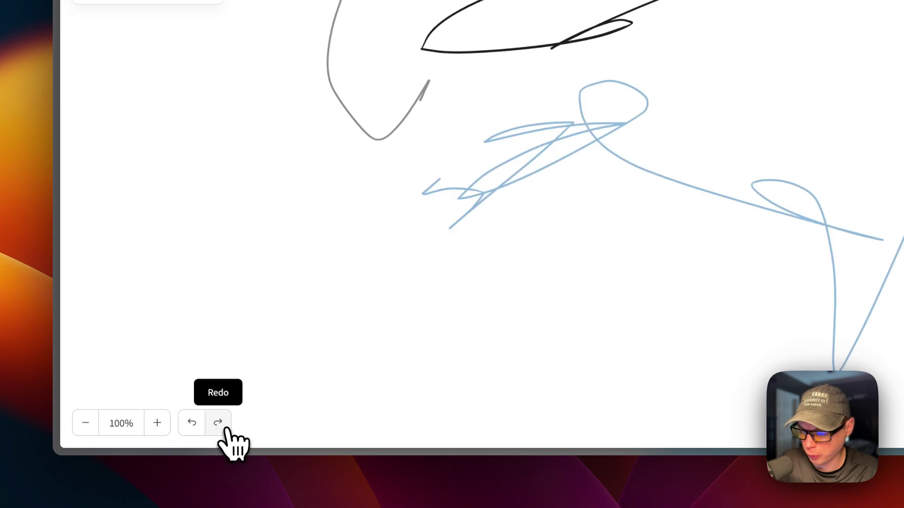
{"action": "left_click", "coordinate": [157, 423]}
{"action": "left_click", "coordinate": [157, 423]}
{"action": "left_click", "coordinate": [157, 423]}
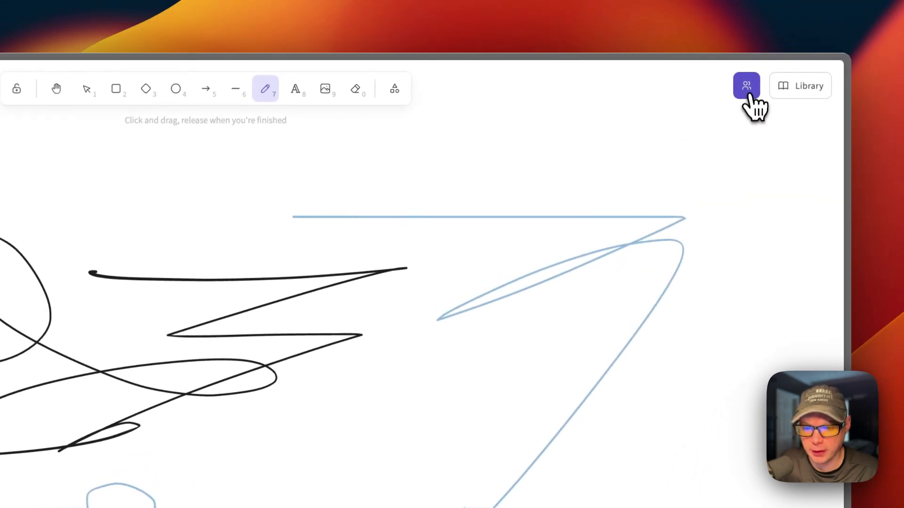
View and close the live collaboration dialog and the shape library, then open the main menu.
{"action": "left_click", "coordinate": [748, 89]}
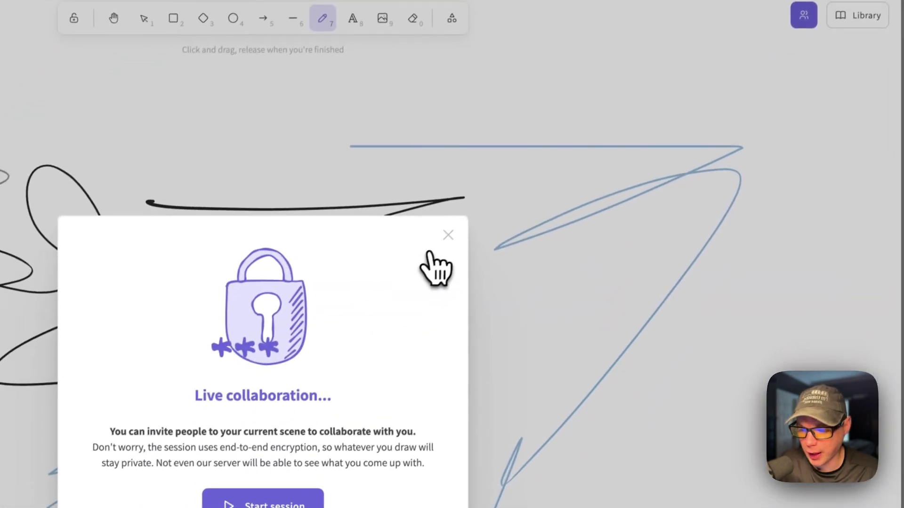
{"action": "left_click", "coordinate": [451, 231]}
{"action": "left_click", "coordinate": [860, 12]}
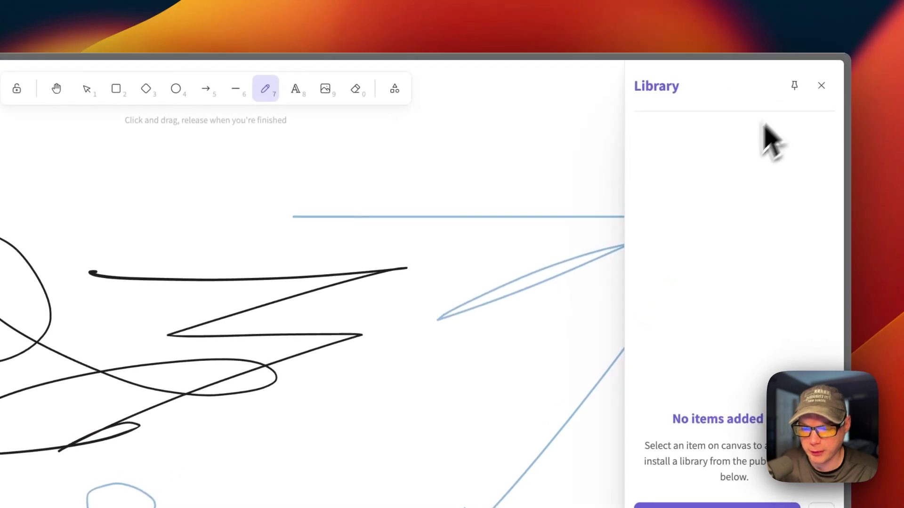
{"action": "left_click", "coordinate": [821, 85]}
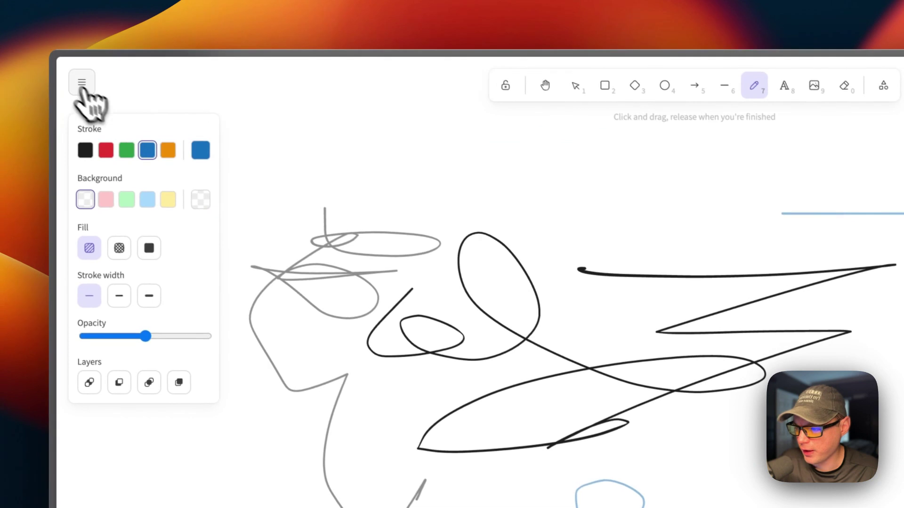
{"action": "left_click", "coordinate": [81, 85]}
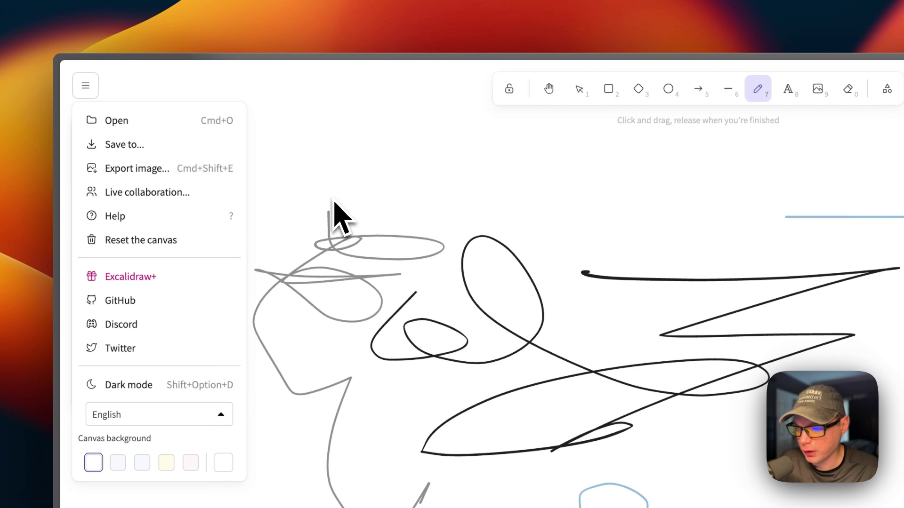
Confirm resetting the canvas, then drag a single arrow across the blank page.
{"action": "left_click", "coordinate": [141, 240]}
{"action": "left_click", "coordinate": [732, 471]}
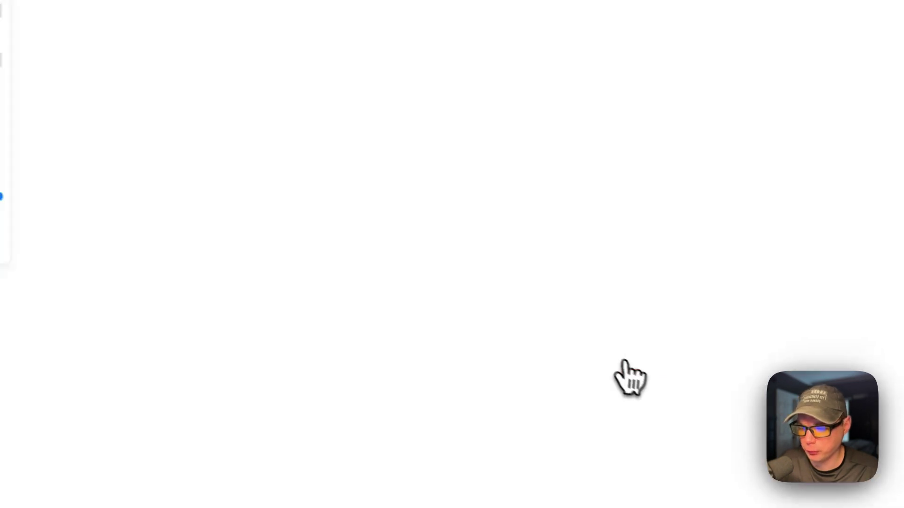
{"action": "left_click", "coordinate": [391, 55]}
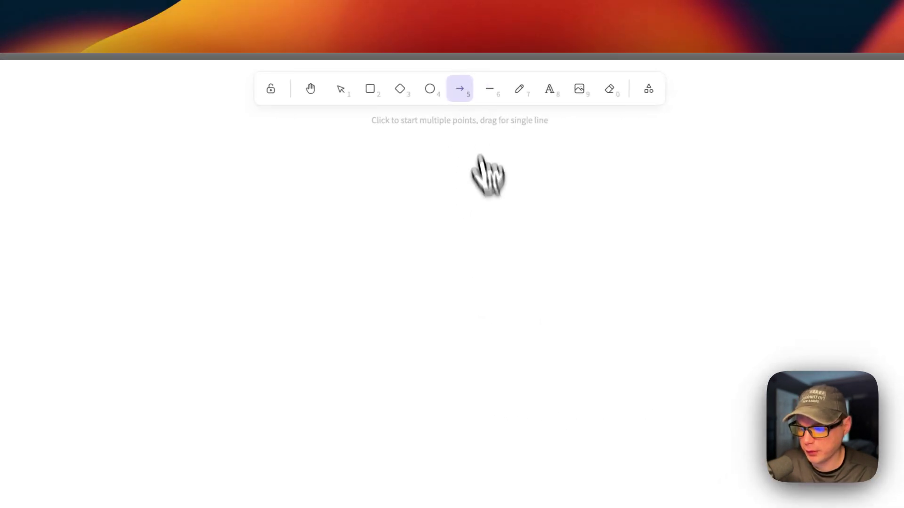
{"action": "left_click_drag", "start_coordinate": [252, 268], "coordinate": [628, 339]}
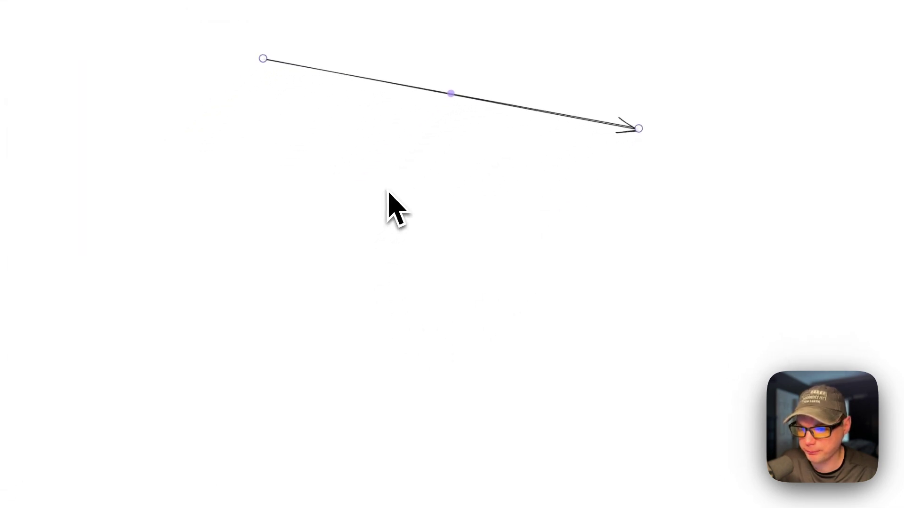